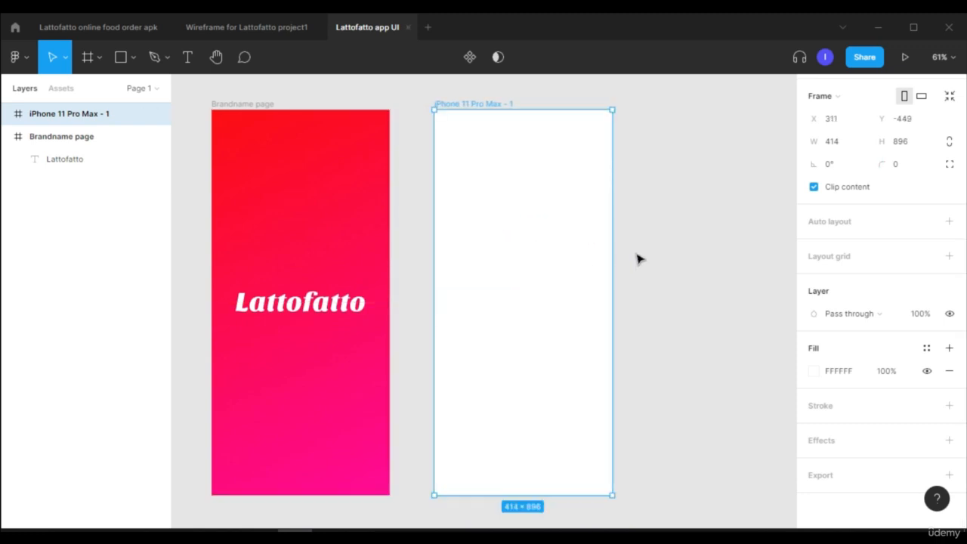
# - Rename the iPhone 11 Pro Max - 1 frame as Sign in
pyautogui.doubleClick(505, 105)
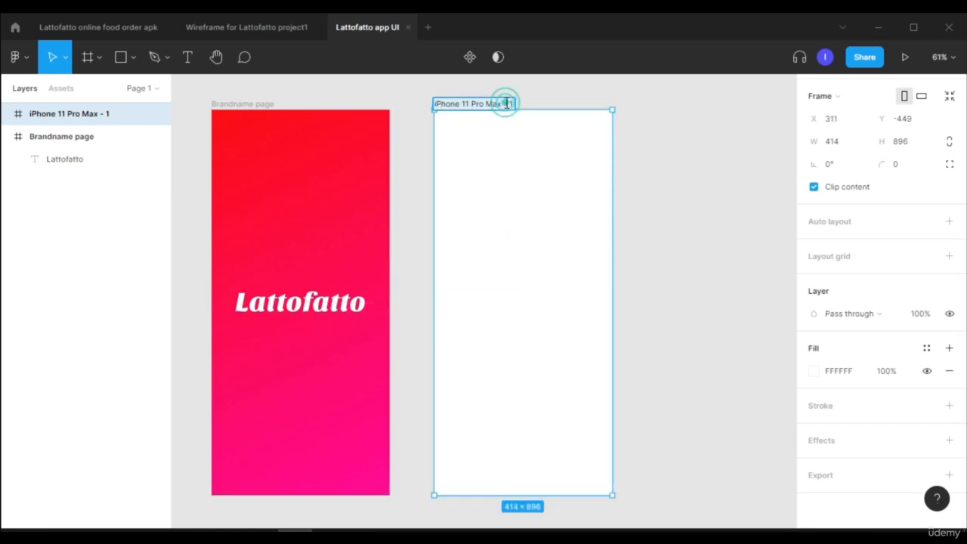
pyautogui.write('Sign in')
pyautogui.press('Return')
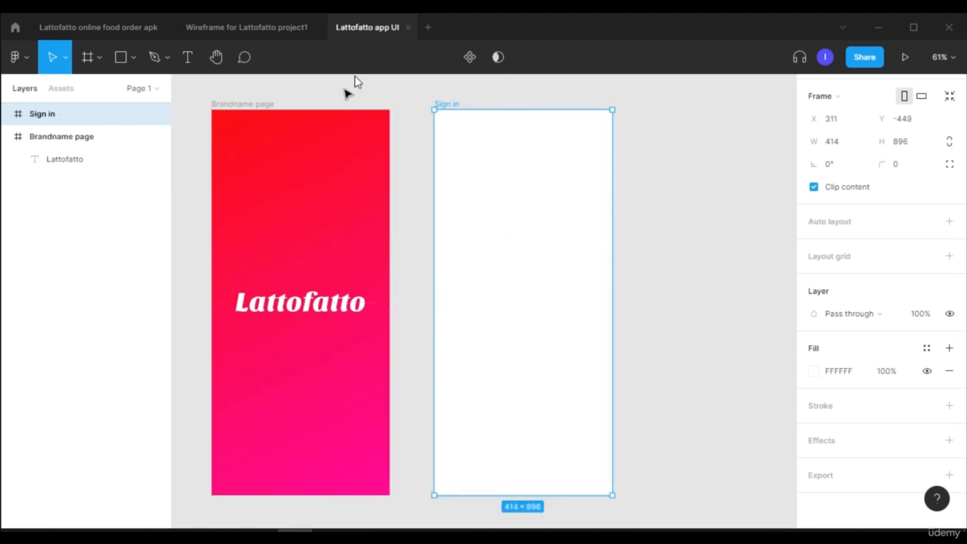
# - Check the sign in screen's header layout in the Lattofatto wireframe file, and return to the Lattofatto app UI file
pyautogui.click(278, 31)
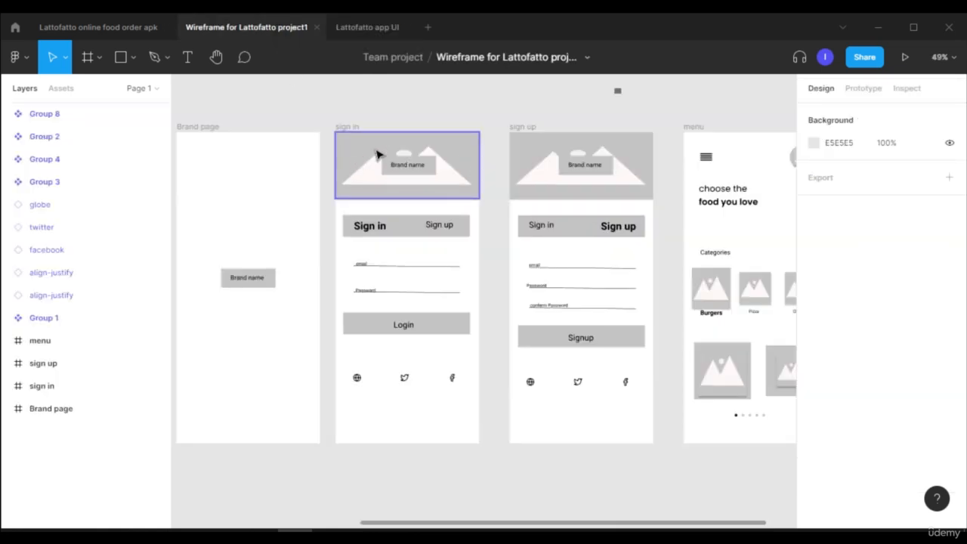
pyautogui.click(366, 28)
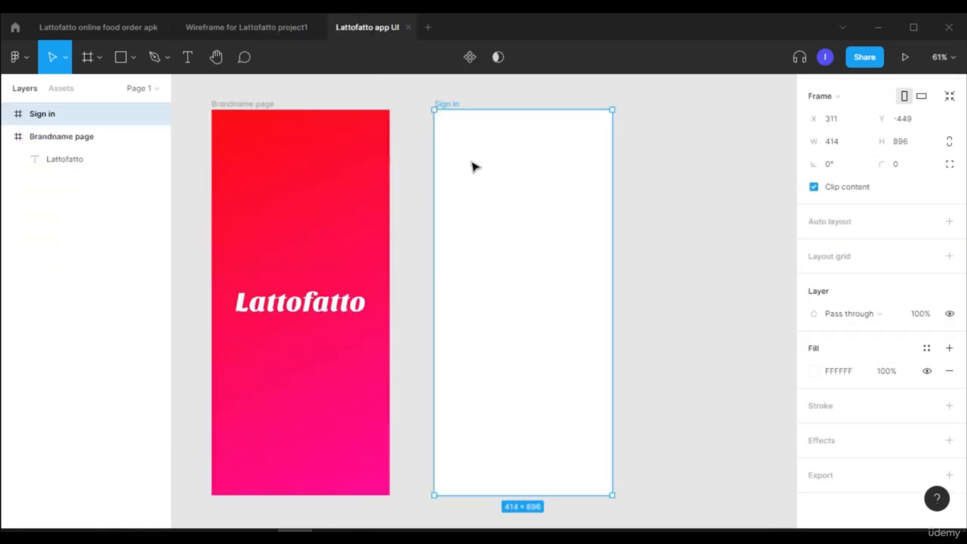
pyautogui.scroll(2, 646, 221)
pyautogui.click(646, 218)
pyautogui.scroll(-3, 646, 219)
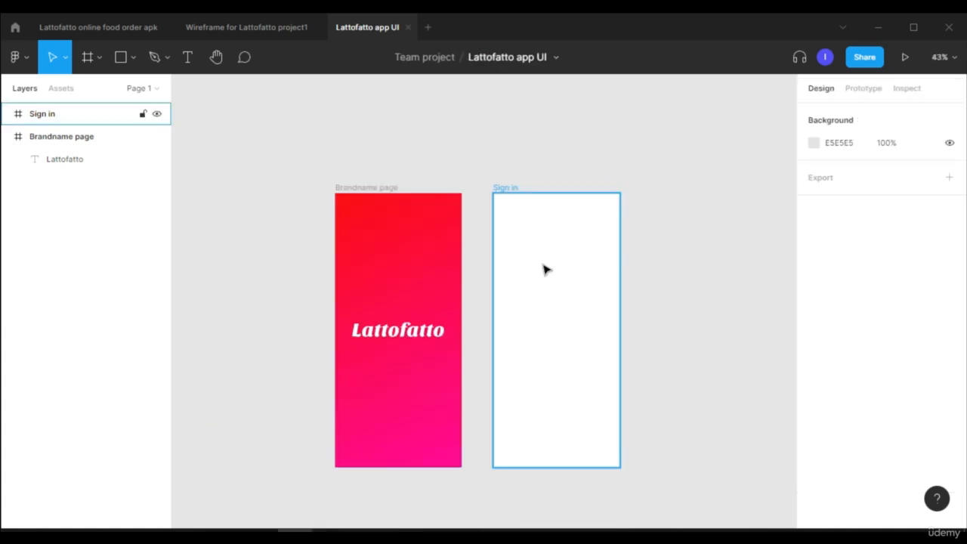
# - Draw a circle about 470 × 470 inside the Sign in frame, overlapping its upper edge
pyautogui.press('o')
pyautogui.moveTo(534, 253)
pyautogui.mouseDown()
pyautogui.moveTo(603, 347)
pyautogui.moveTo(658, 395)
pyautogui.mouseUp()
pyautogui.moveTo(615, 320)
pyautogui.mouseDown()
pyautogui.moveTo(570, 209)
pyautogui.moveTo(569, 223)
pyautogui.mouseUp()
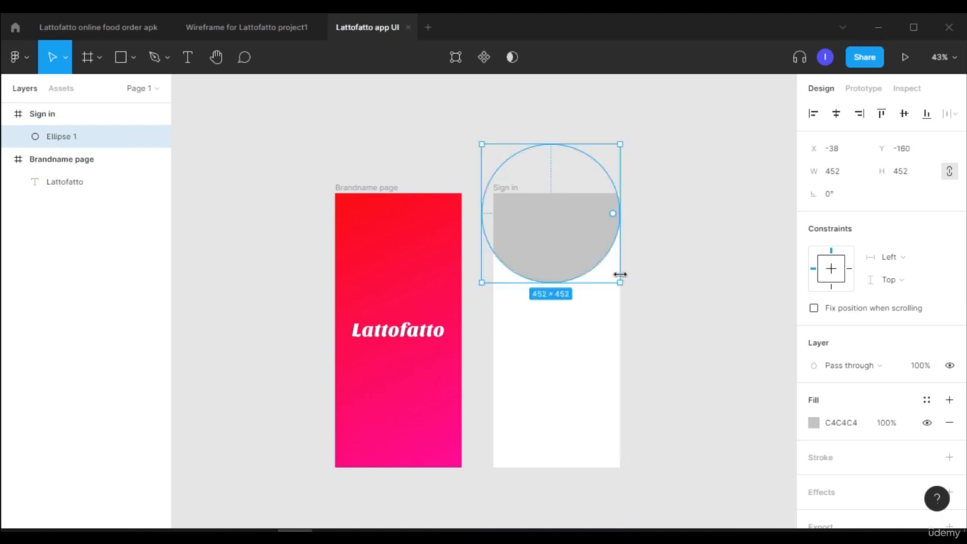
pyautogui.moveTo(626, 285); pyautogui.dragTo(625, 284)
pyautogui.moveTo(574, 231); pyautogui.dragTo(568, 223)
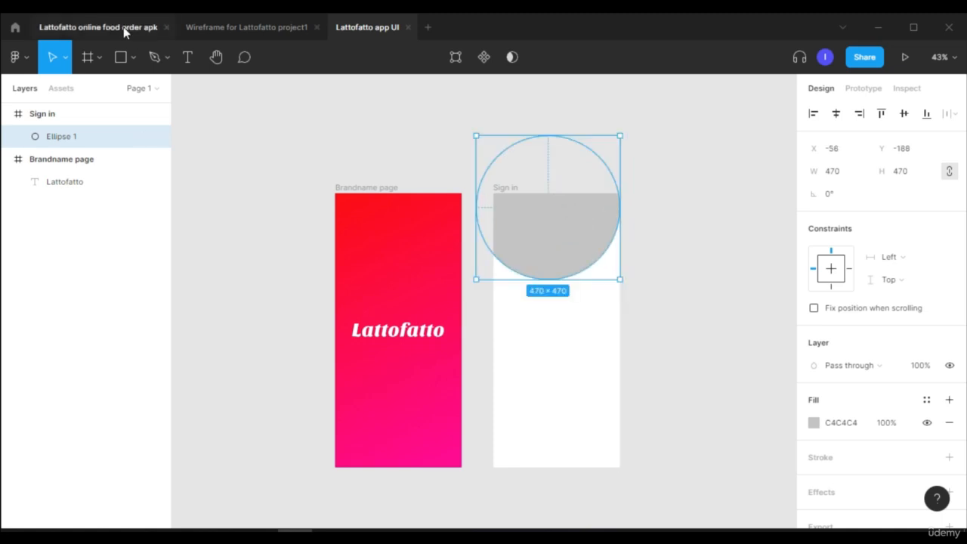
# - Move the circle to X -39, Y -196 so it spans the full width of the Sign in frame's upper edge
pyautogui.scroll(2, 563, 216)
pyautogui.click(671, 227)
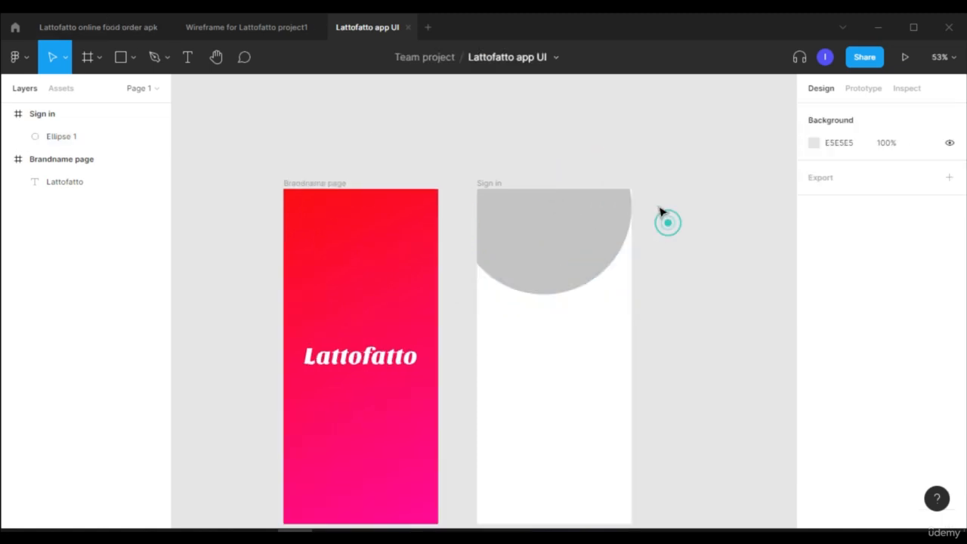
pyautogui.click(563, 251)
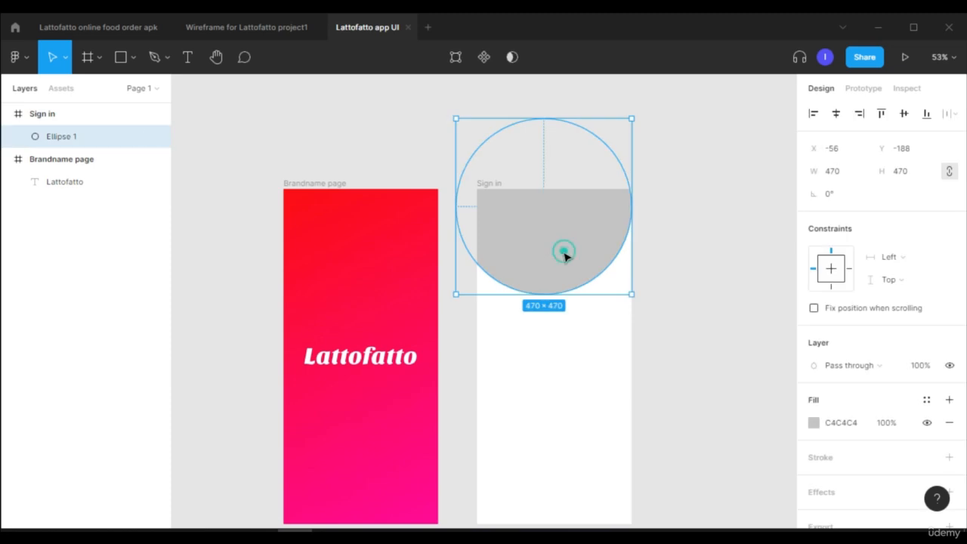
pyautogui.moveTo(550, 244); pyautogui.dragTo(556, 243)
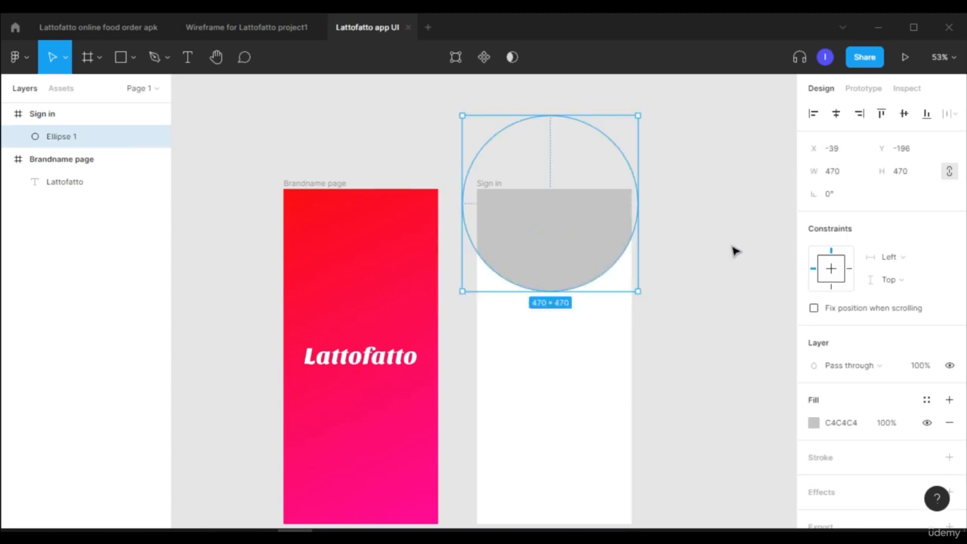
pyautogui.click(732, 245)
# - Give the circle a linear gradient fill running from the document's red to pink FF0B9D
pyautogui.click(583, 265)
pyautogui.click(814, 423)
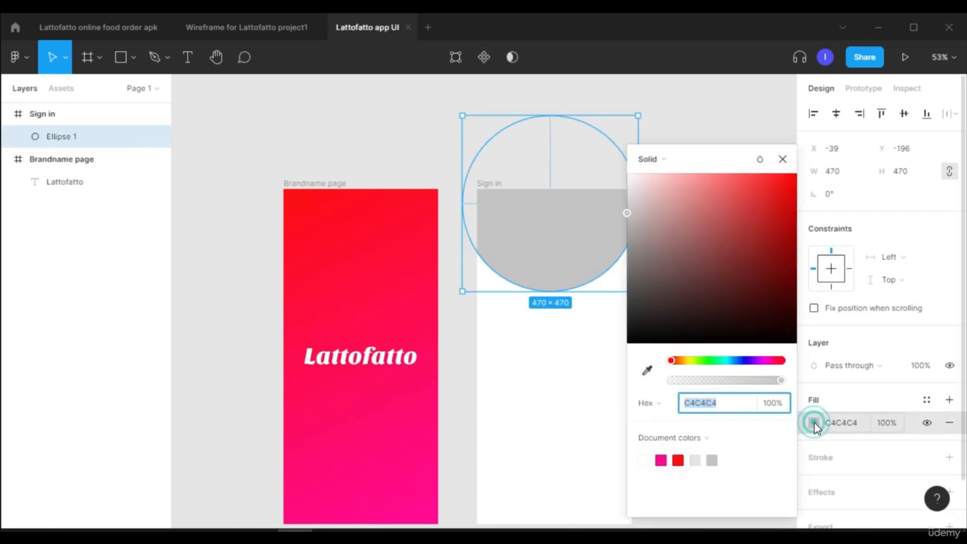
pyautogui.click(671, 159)
pyautogui.click(680, 181)
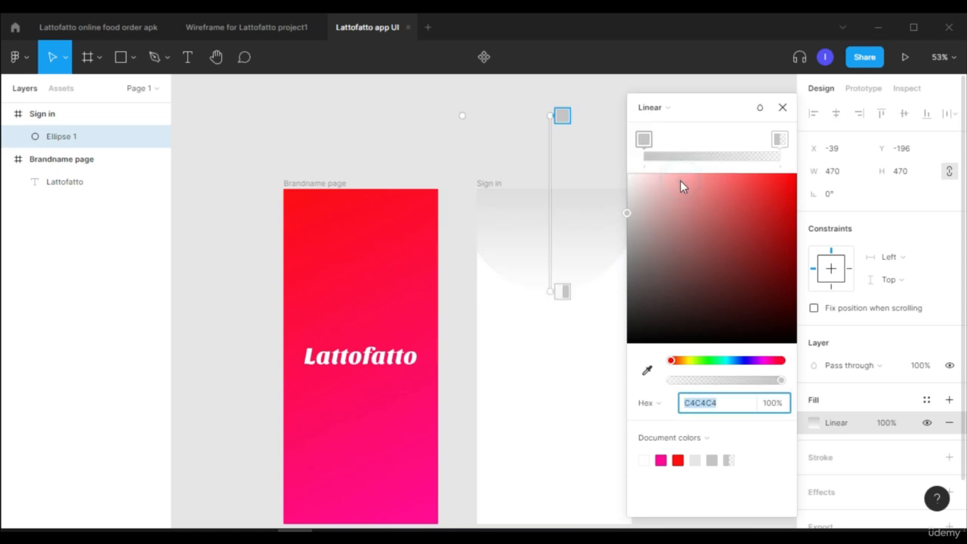
pyautogui.click(644, 142)
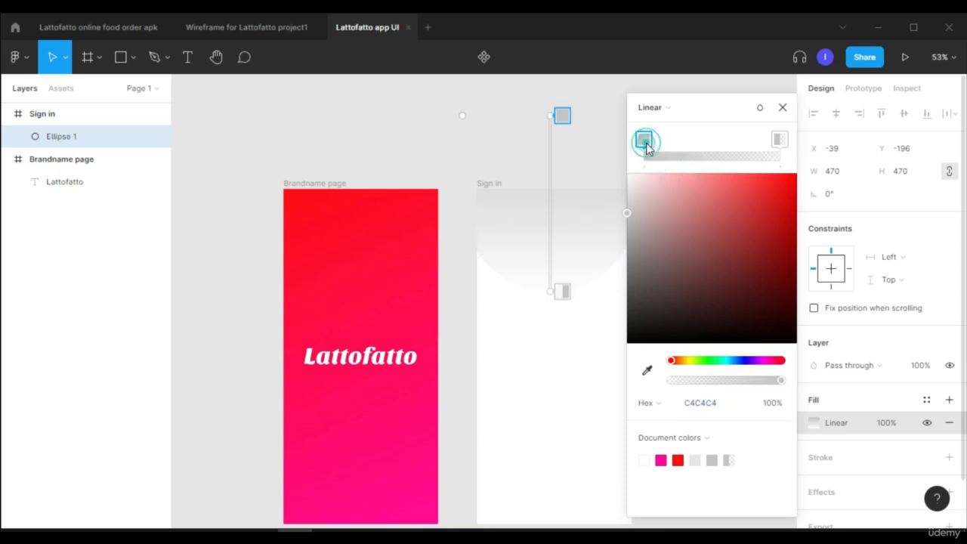
pyautogui.click(678, 459)
pyautogui.click(783, 143)
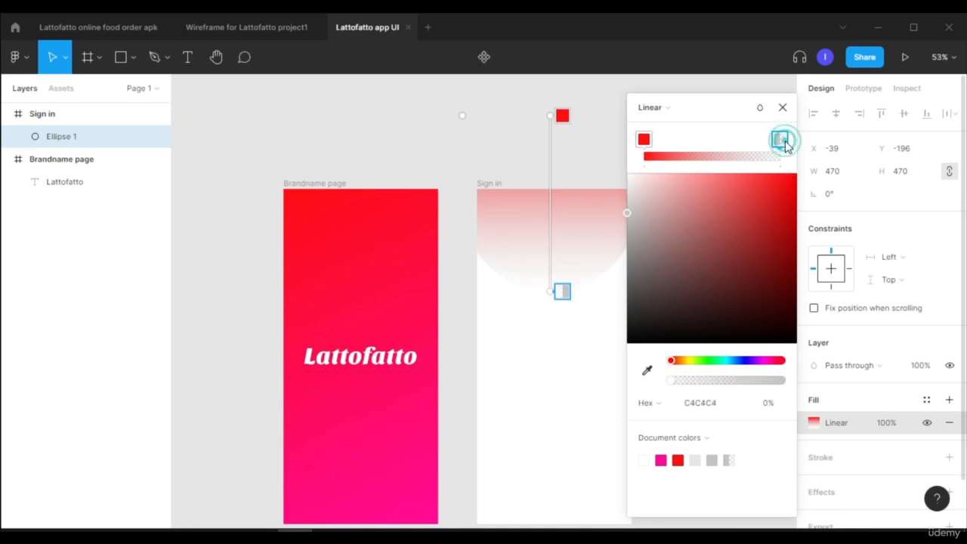
pyautogui.click(647, 370)
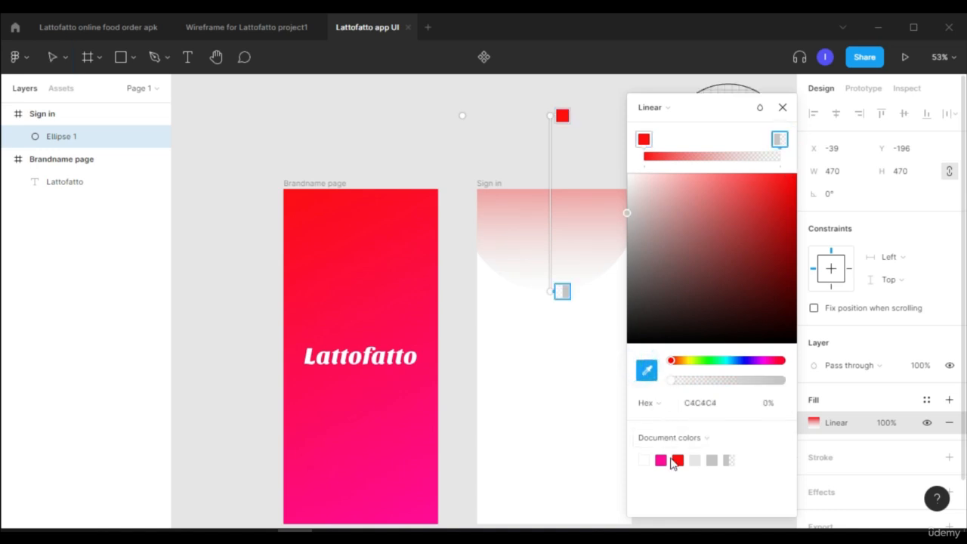
pyautogui.click(661, 461)
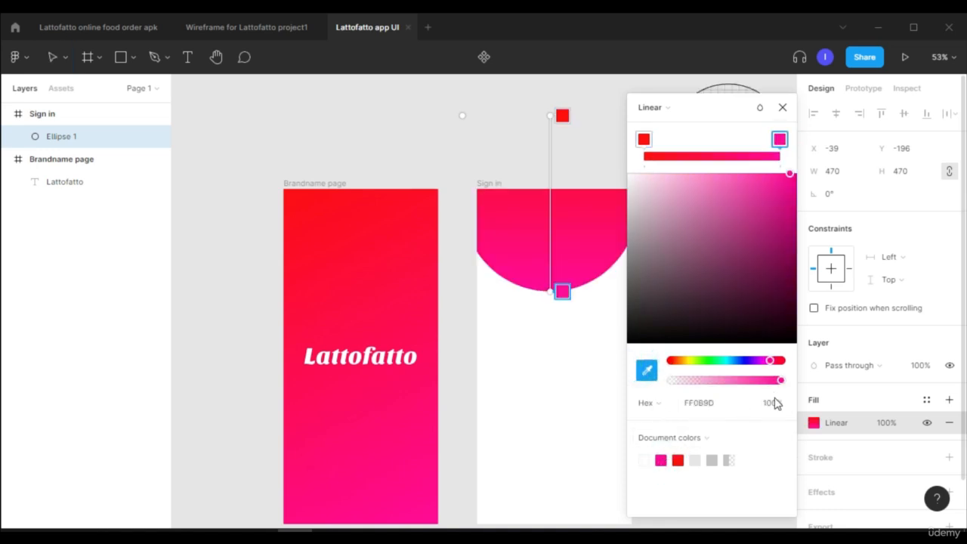
# - Angle the circle's gradient diagonally, with red starting at its upper left and pink ending beyond its lower right
pyautogui.moveTo(715, 110); pyautogui.dragTo(923, 161)
pyautogui.click(551, 116)
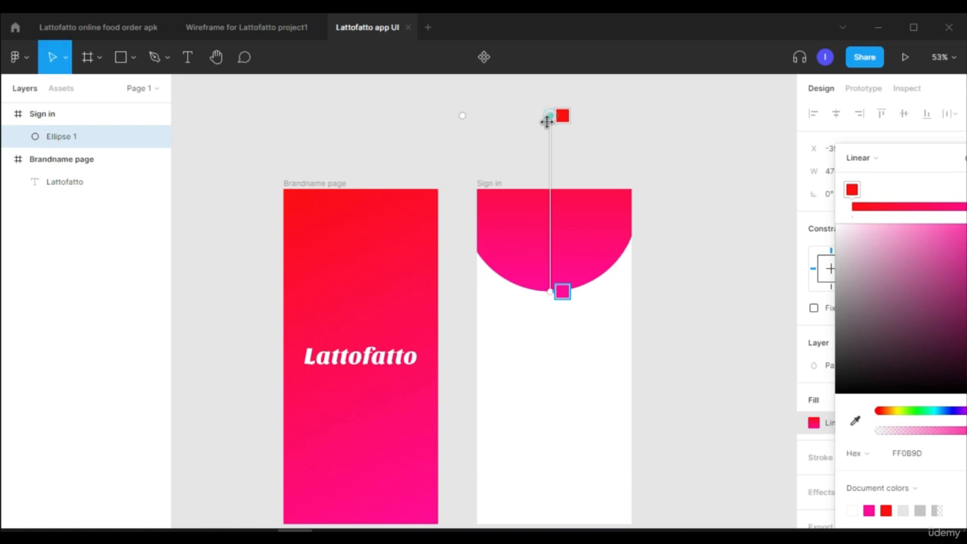
pyautogui.moveTo(547, 122); pyautogui.dragTo(462, 198)
pyautogui.moveTo(550, 290); pyautogui.dragTo(647, 303)
pyautogui.moveTo(462, 198); pyautogui.dragTo(477, 182)
pyautogui.moveTo(934, 159); pyautogui.dragTo(805, 132)
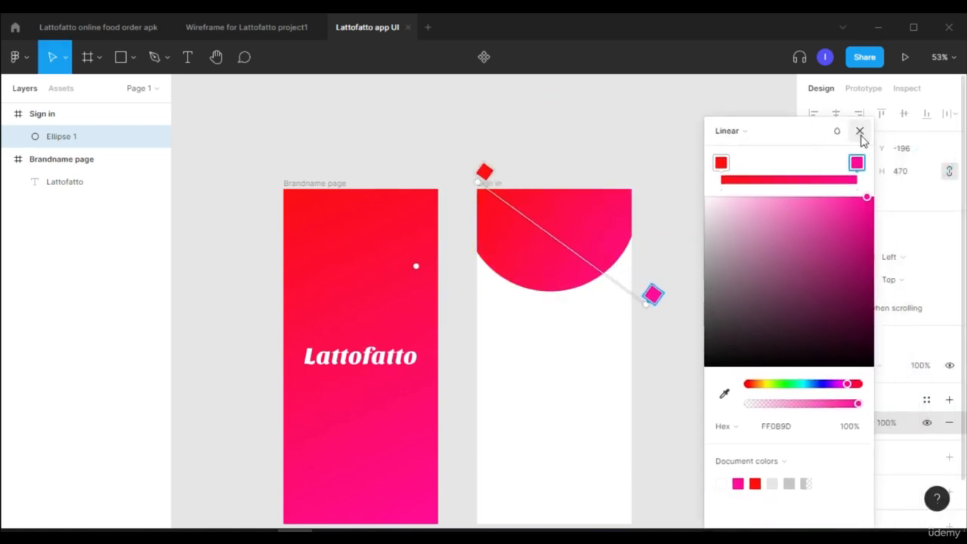
pyautogui.click(860, 131)
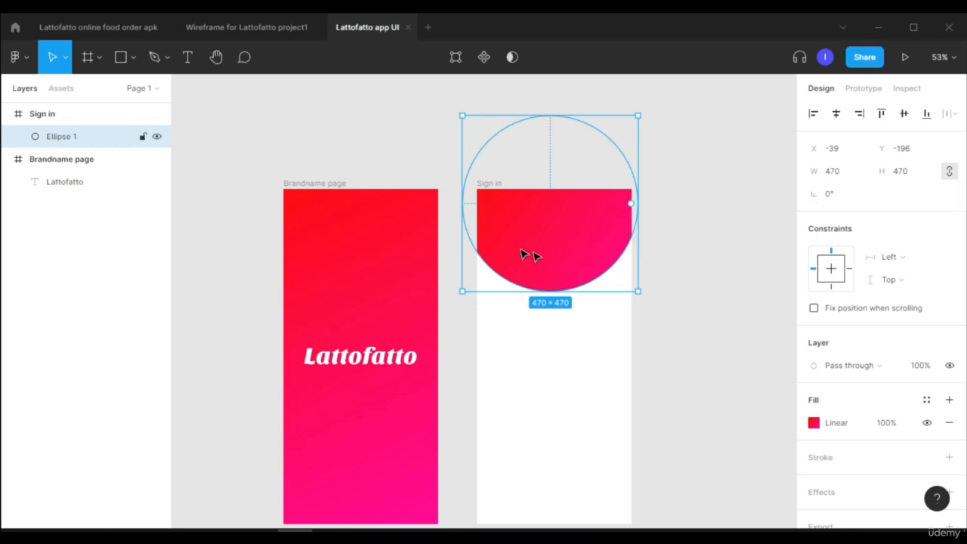
# - Duplicate the gradient circle and place the copy on the empty canvas above the Sign in frame
pyautogui.click(665, 236)
pyautogui.click(557, 257)
pyautogui.moveTo(558, 257); pyautogui.dragTo(448, 230)
pyautogui.click(503, 391)
# - Place the pizza photo from the Downloads folder as the image fill of the circle inside the Sign in frame
pyautogui.click(429, 399)
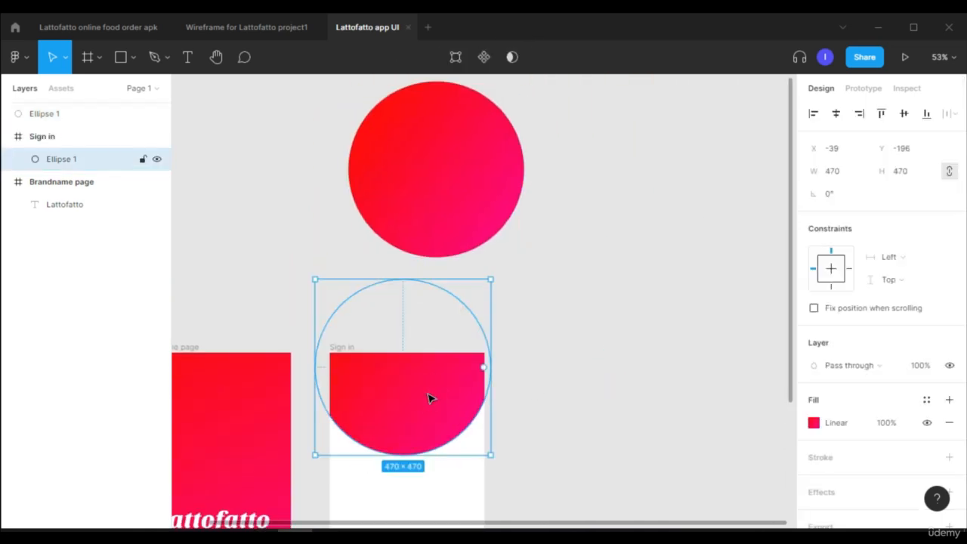
pyautogui.click(133, 59)
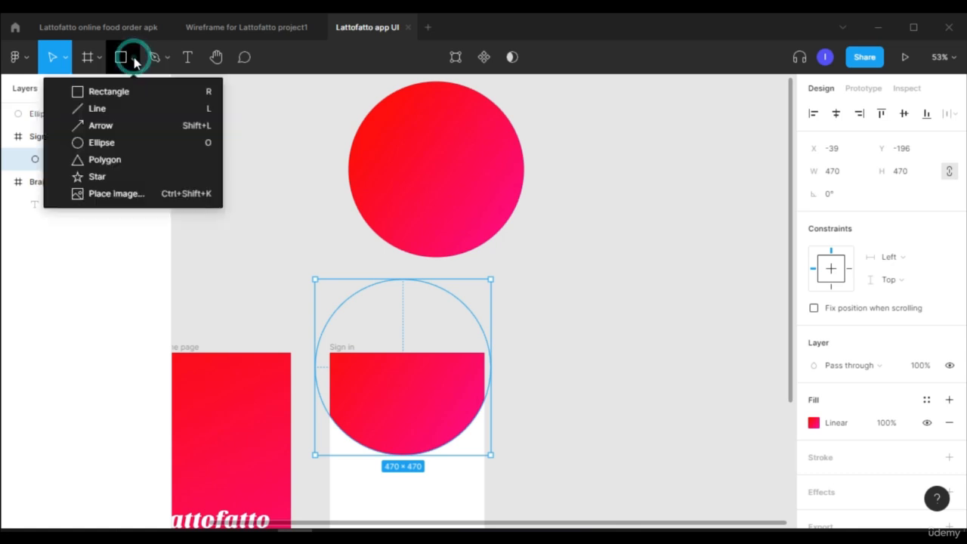
pyautogui.click(140, 195)
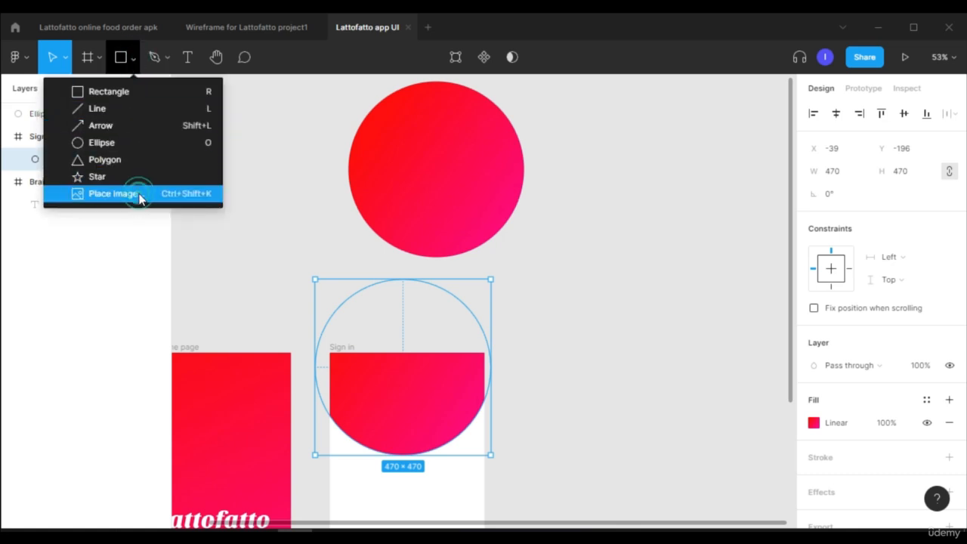
pyautogui.scroll(-5, 365, 176)
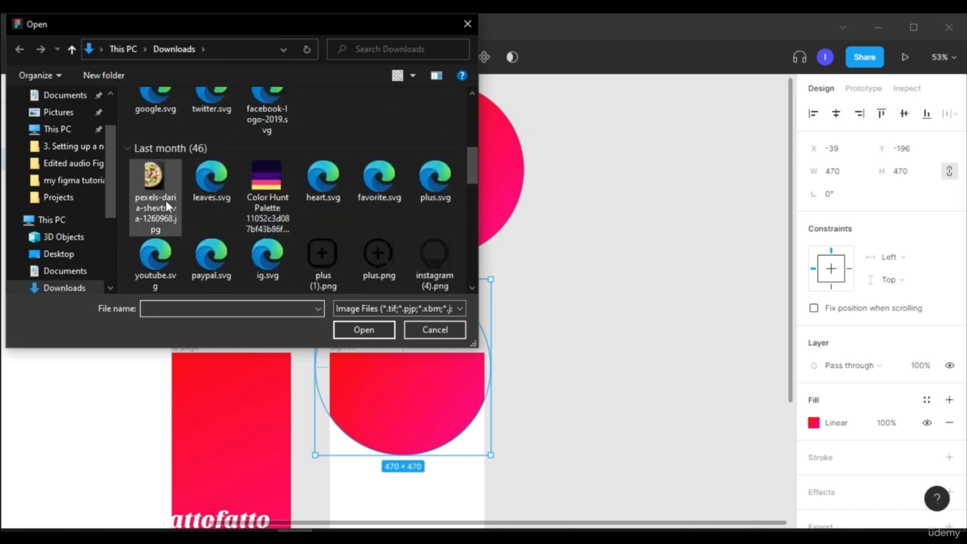
pyautogui.click(166, 200)
pyautogui.click(369, 330)
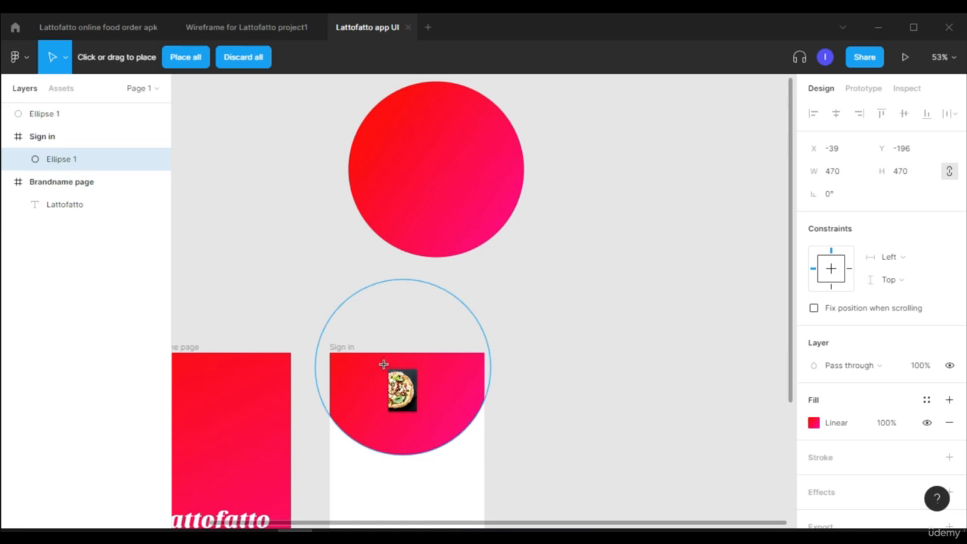
pyautogui.click(385, 368)
pyautogui.scroll(1, 702, 209)
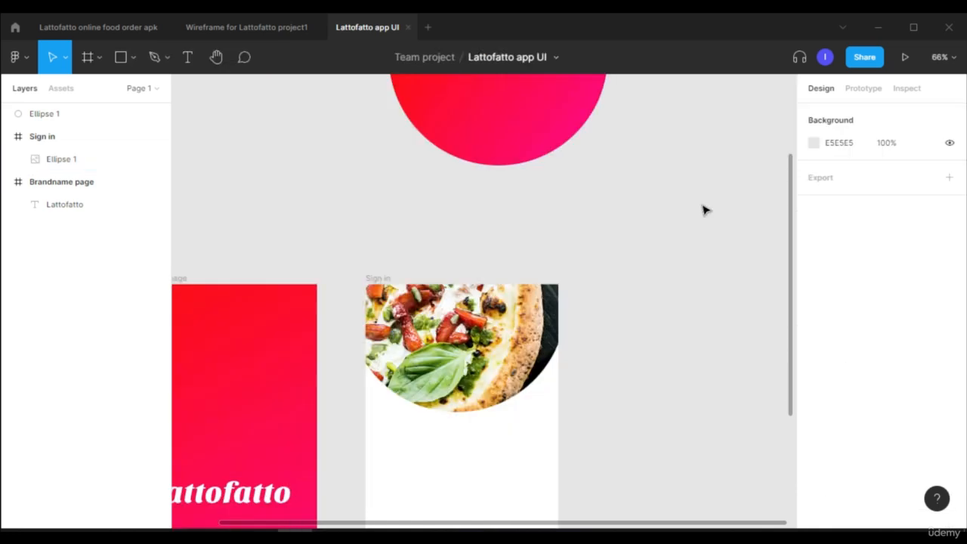
# - Move the spare gradient circle into the Sign in frame, exactly over the pizza circle at X -39, Y -196
pyautogui.click(471, 143)
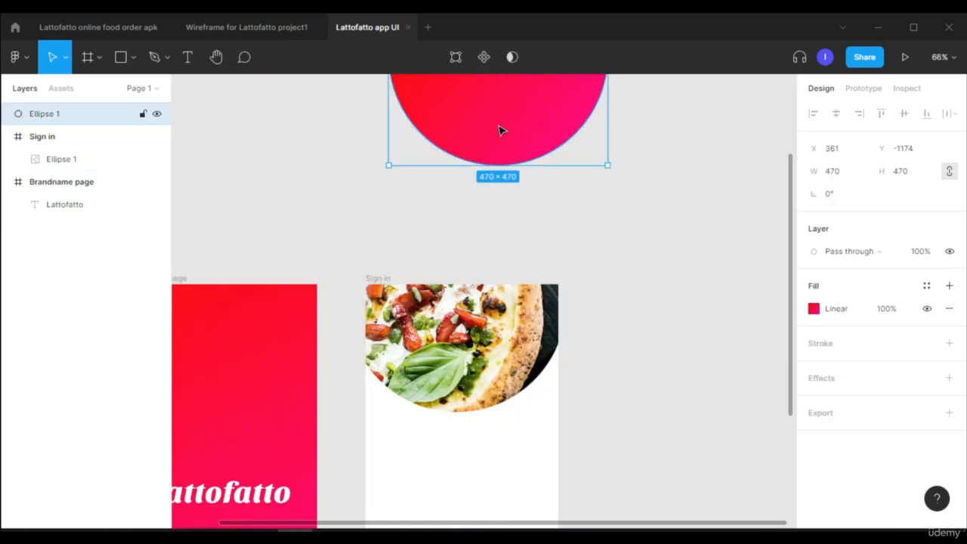
pyautogui.scroll(3, 479, 203)
pyautogui.scroll(-1, 484, 186)
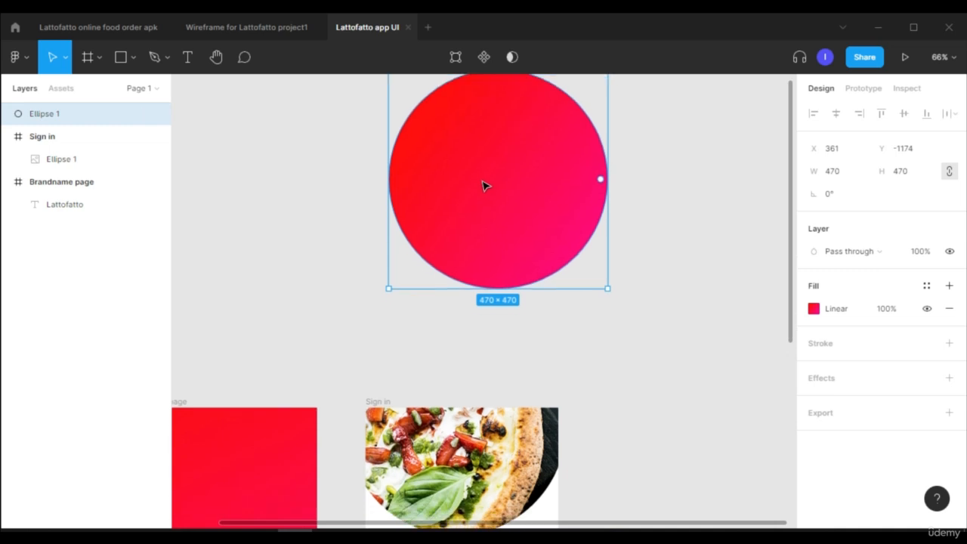
pyautogui.moveTo(483, 177); pyautogui.dragTo(443, 253)
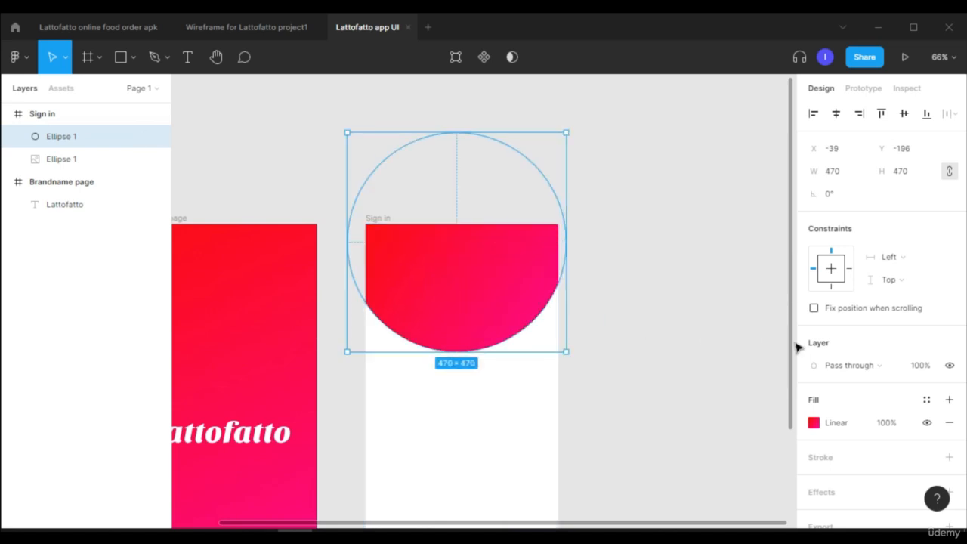
# - Set the gradient circle's fill opacity to 70% and deselect it
pyautogui.click(882, 427)
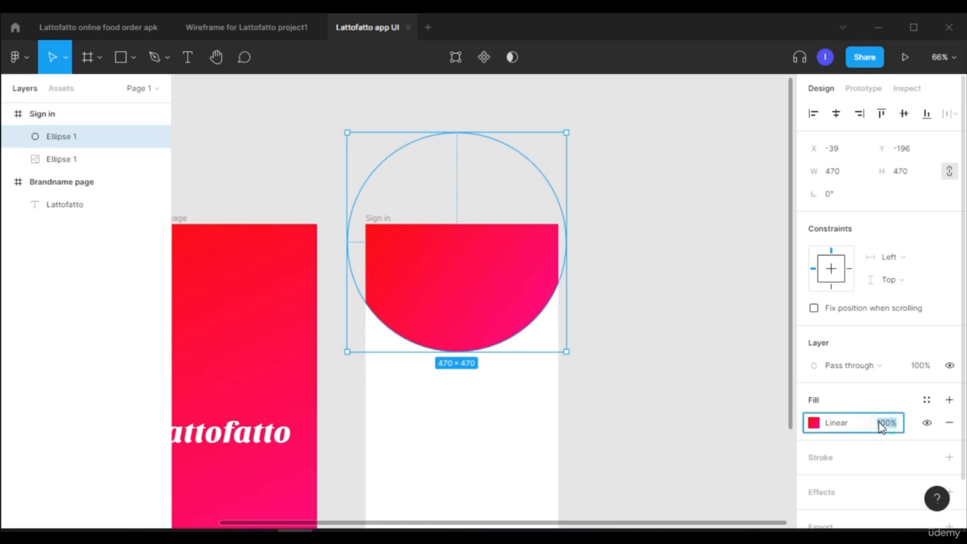
pyautogui.press('Return')
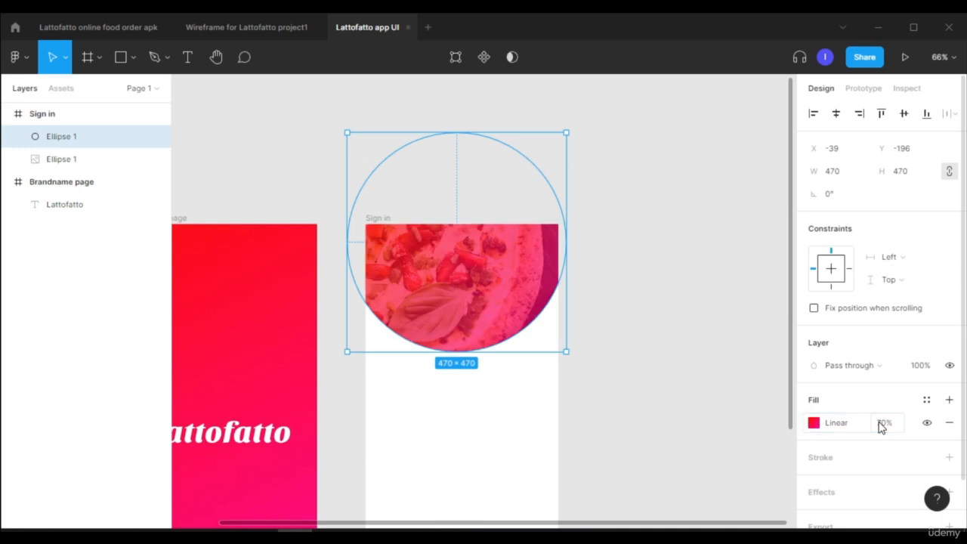
pyautogui.click(609, 166)
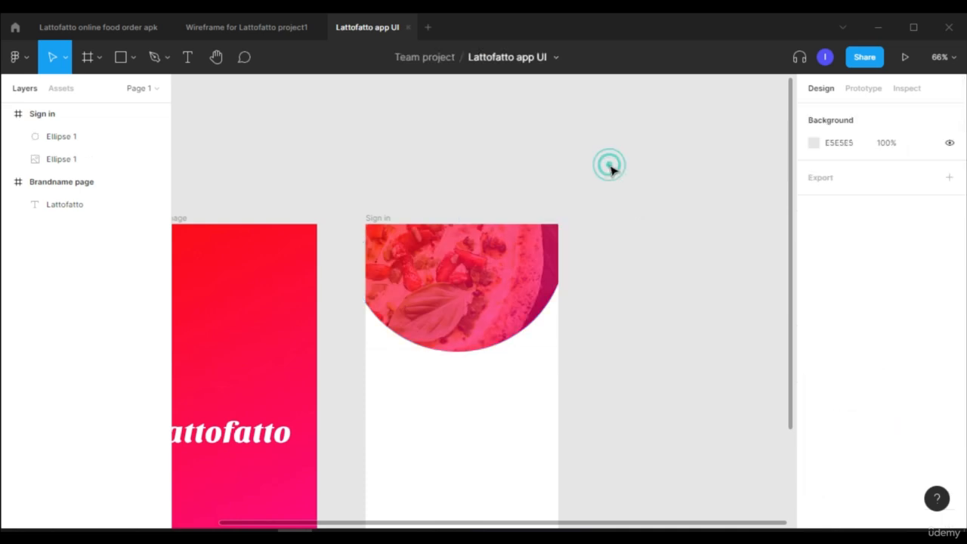
# - Copy the white Lattofatto text from the Brandname page onto the pizza header of the Sign in frame at X 55, Y 95
pyautogui.click(235, 28)
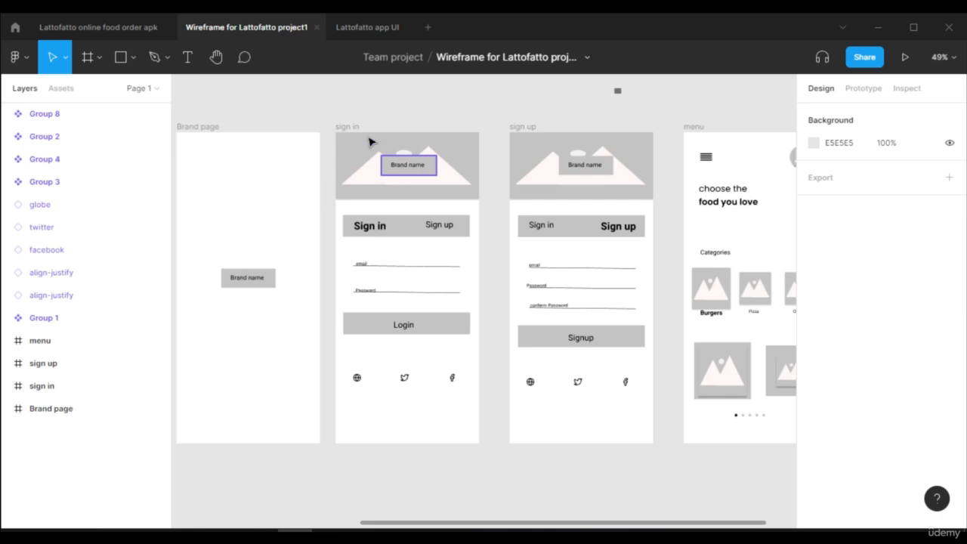
pyautogui.click(367, 27)
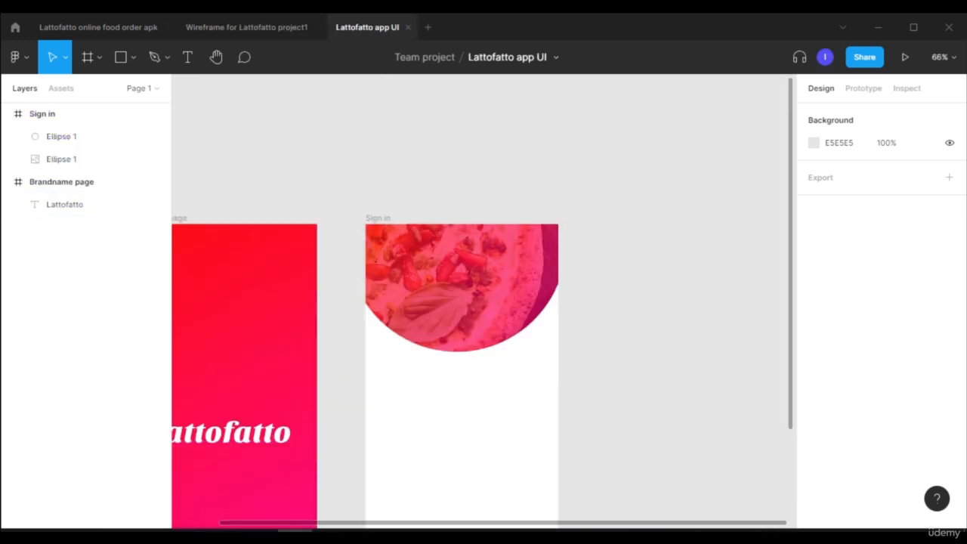
pyautogui.moveTo(539, 522); pyautogui.dragTo(399, 451)
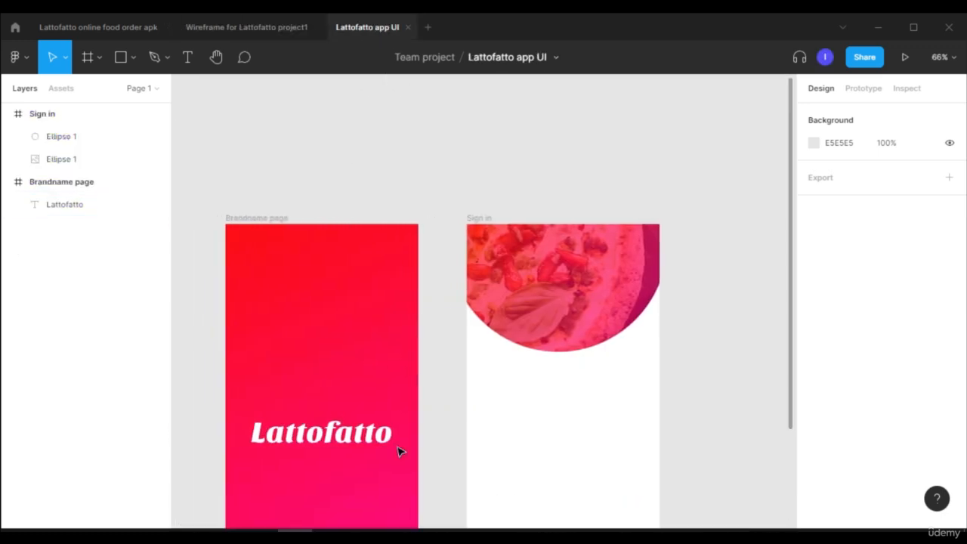
pyautogui.click(356, 428)
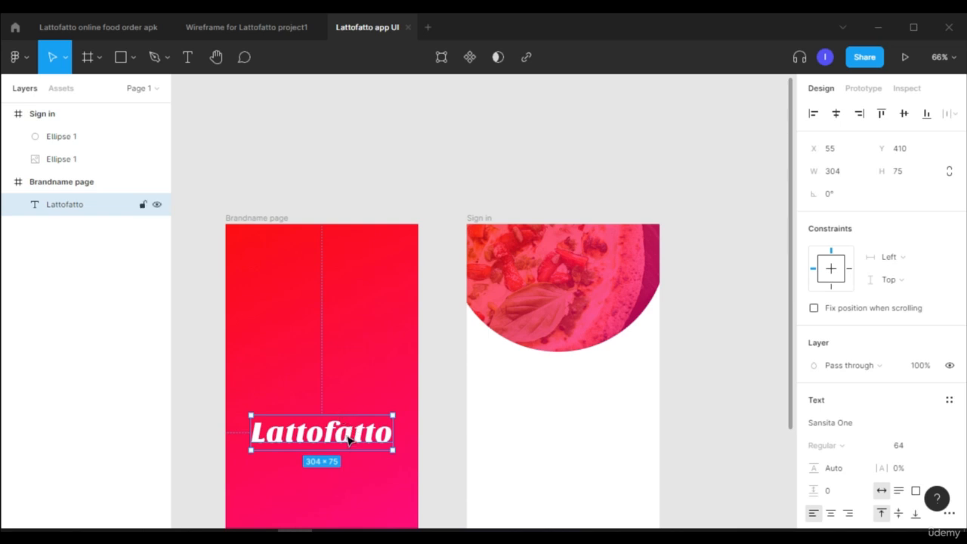
pyautogui.moveTo(350, 440); pyautogui.dragTo(593, 293)
pyautogui.click(724, 233)
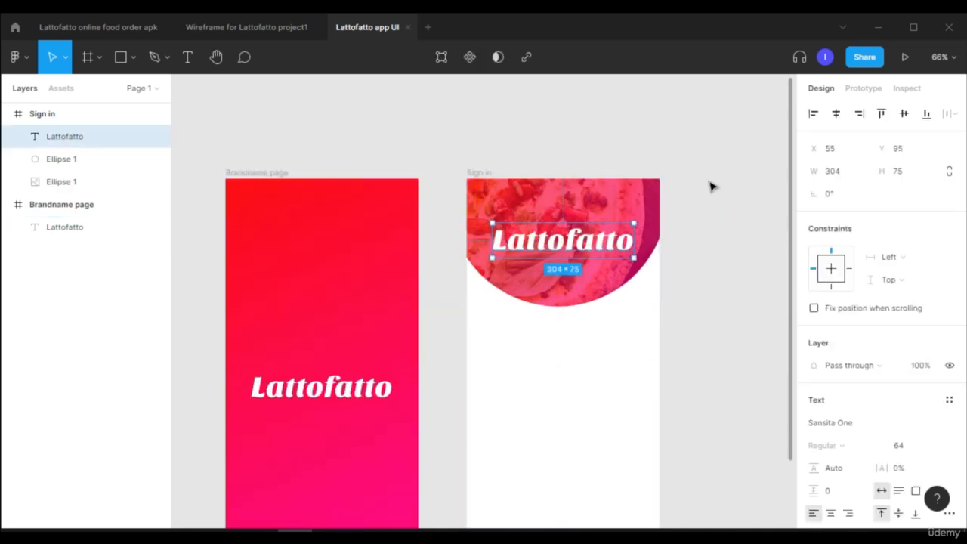
# - Set the header's Lattofatto text to font size 50 and centre it horizontally in the Sign in frame
pyautogui.scroll(-1, 711, 187)
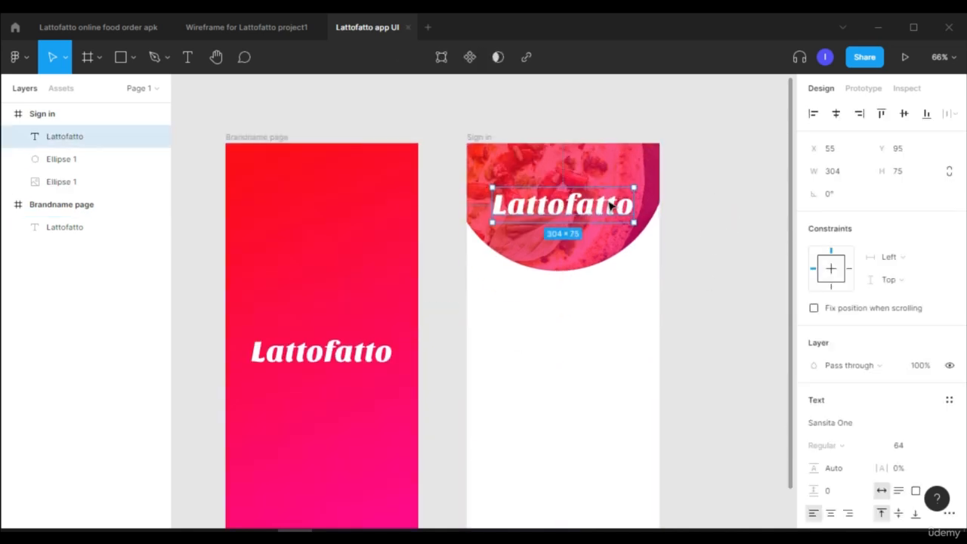
pyautogui.doubleClick(568, 202)
pyautogui.click(907, 445)
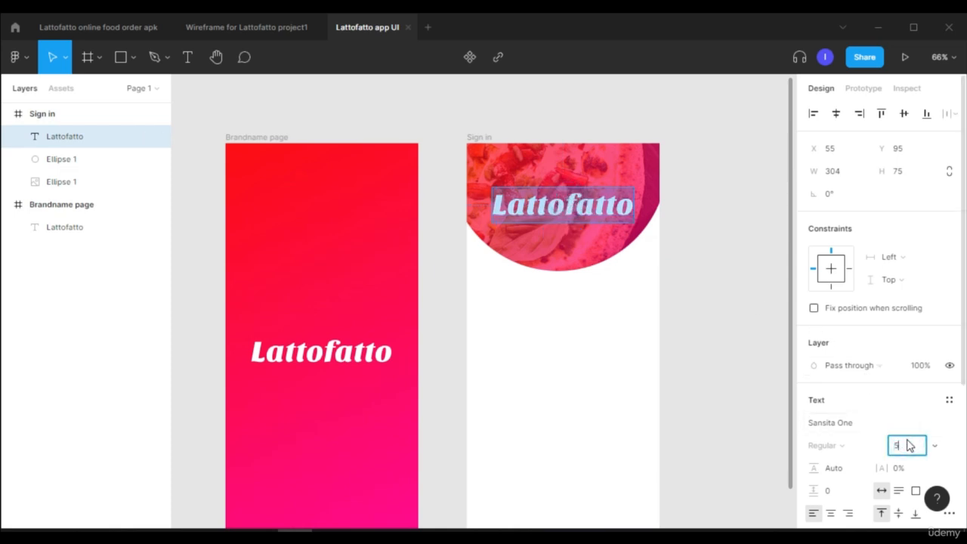
pyautogui.press('Return')
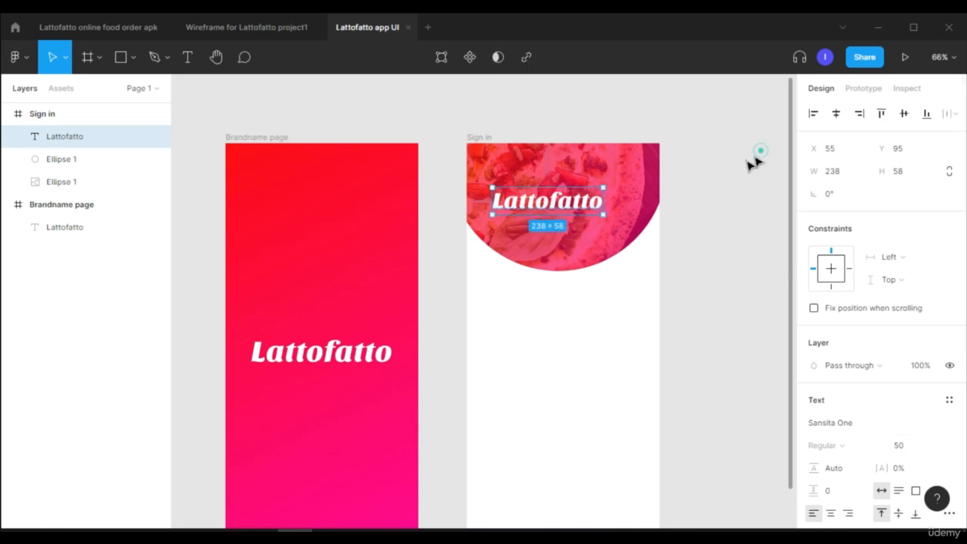
pyautogui.moveTo(555, 208); pyautogui.dragTo(591, 211)
pyautogui.click(674, 214)
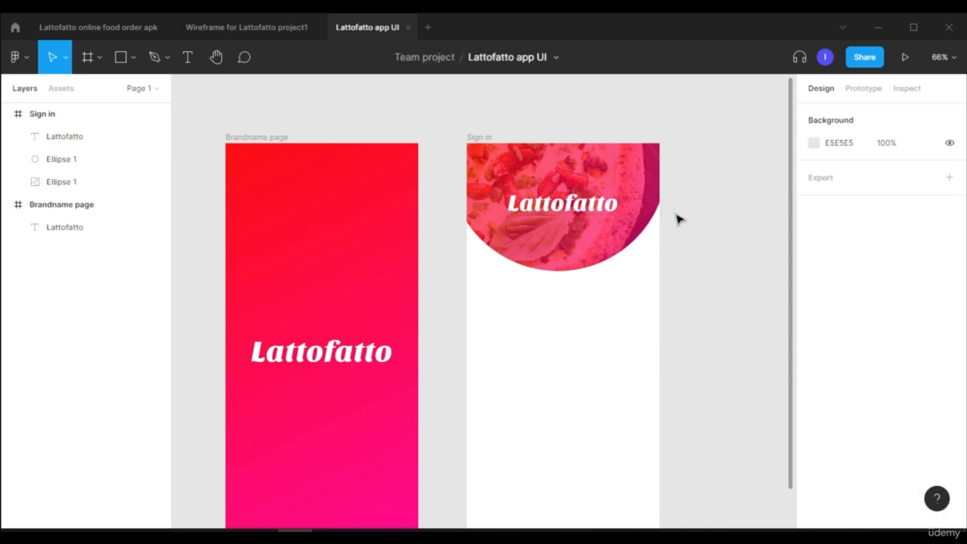
# - Draw a card rectangle about 356 × 524 in the Sign in frame and place it at X 29, Y 171, overlapping the header circle
pyautogui.click(248, 34)
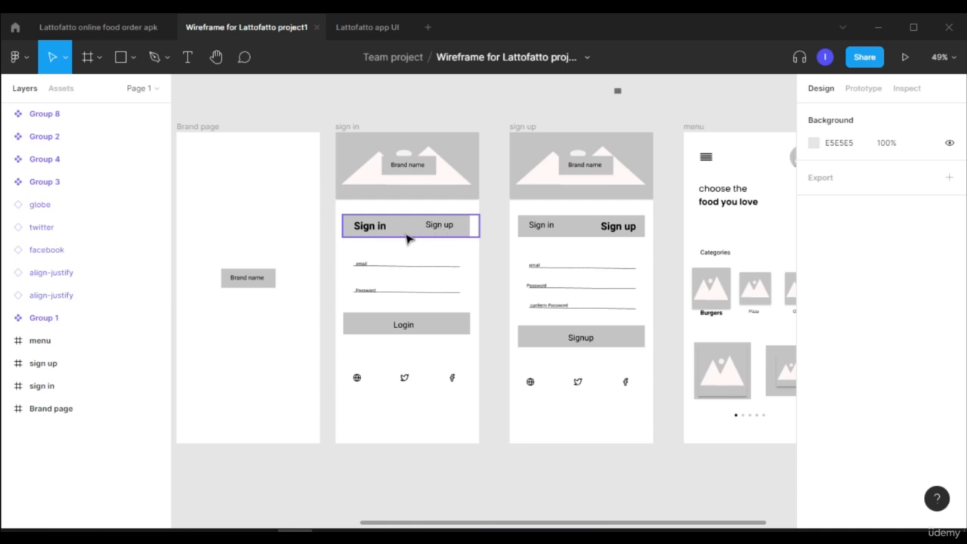
pyautogui.hotkey('ctrl', 'Tab')
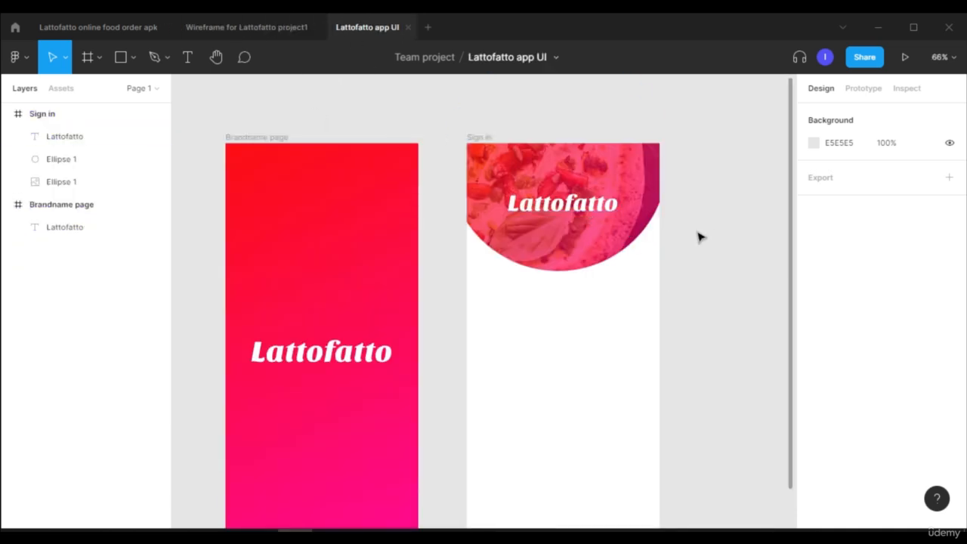
pyautogui.click(133, 58)
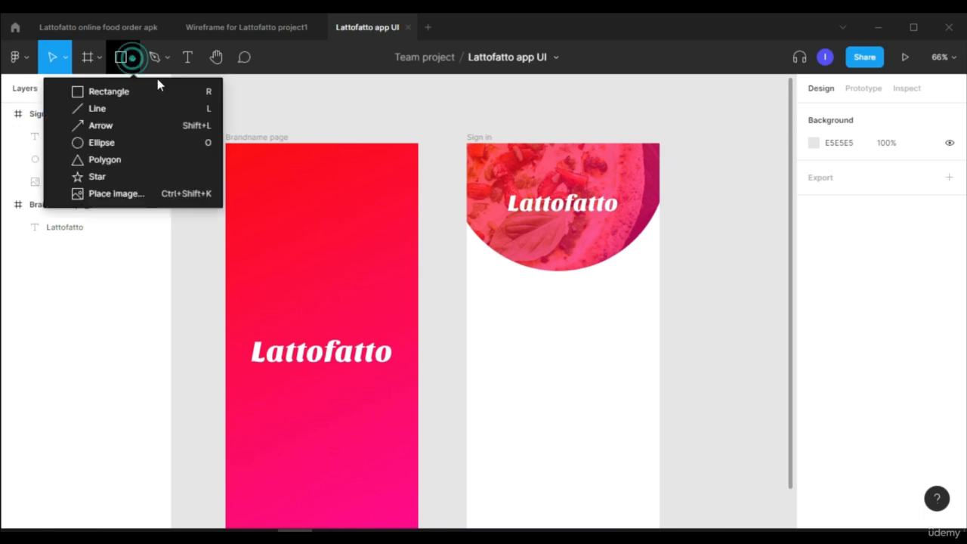
pyautogui.click(128, 98)
pyautogui.moveTo(481, 250); pyautogui.dragTo(648, 301)
pyautogui.scroll(-3, 634, 378)
pyautogui.scroll(4, 747, 235)
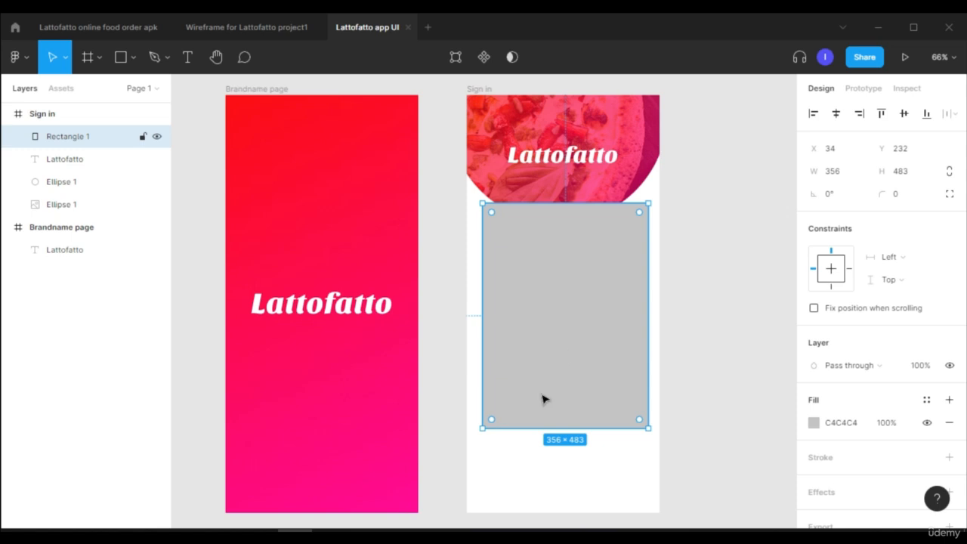
pyautogui.moveTo(542, 428); pyautogui.dragTo(543, 447)
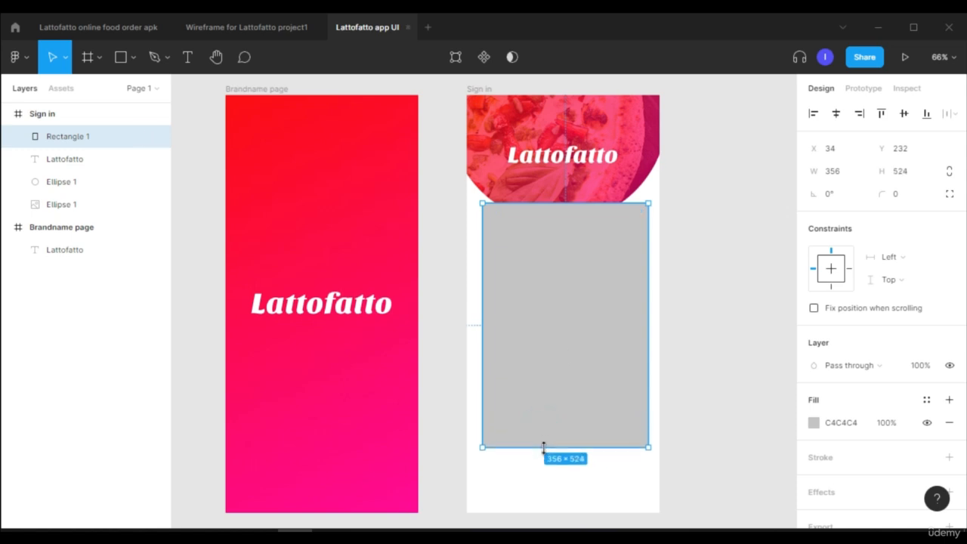
pyautogui.click(554, 299)
pyautogui.click(558, 294)
pyautogui.moveTo(560, 300); pyautogui.dragTo(535, 259)
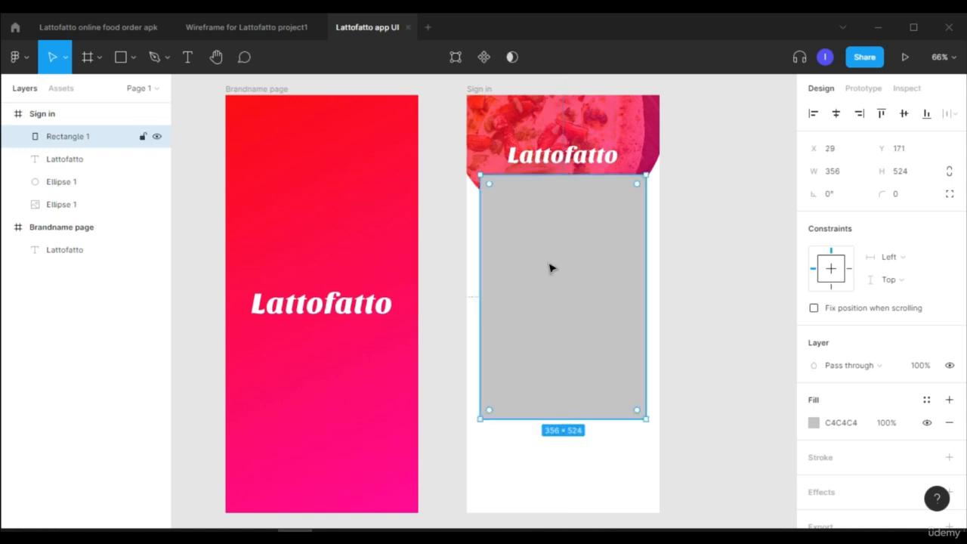
# - Round the card rectangle's corners to a radius of 35 and fill it with white FFFFFF
pyautogui.click(902, 195)
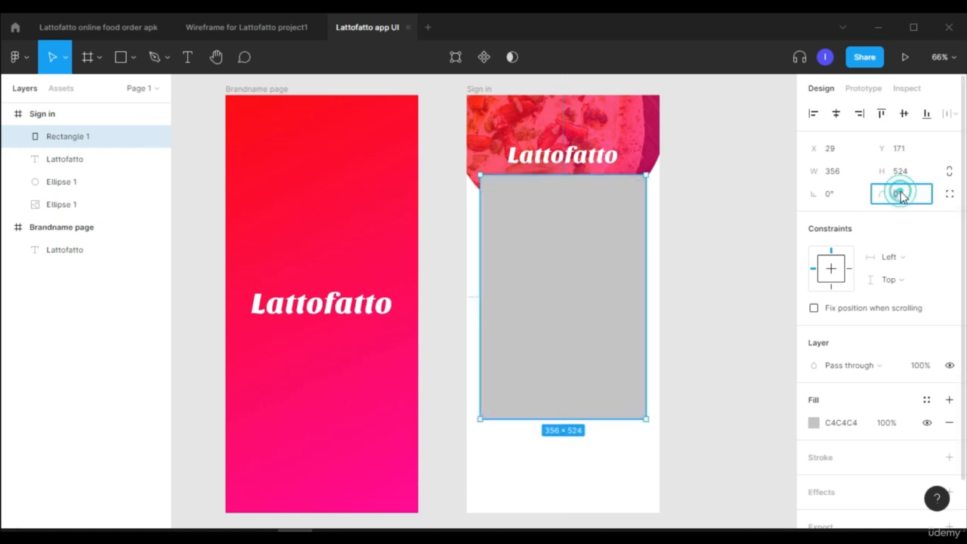
pyautogui.write('35')
pyautogui.press('Return')
pyautogui.scroll(-1, 837, 300)
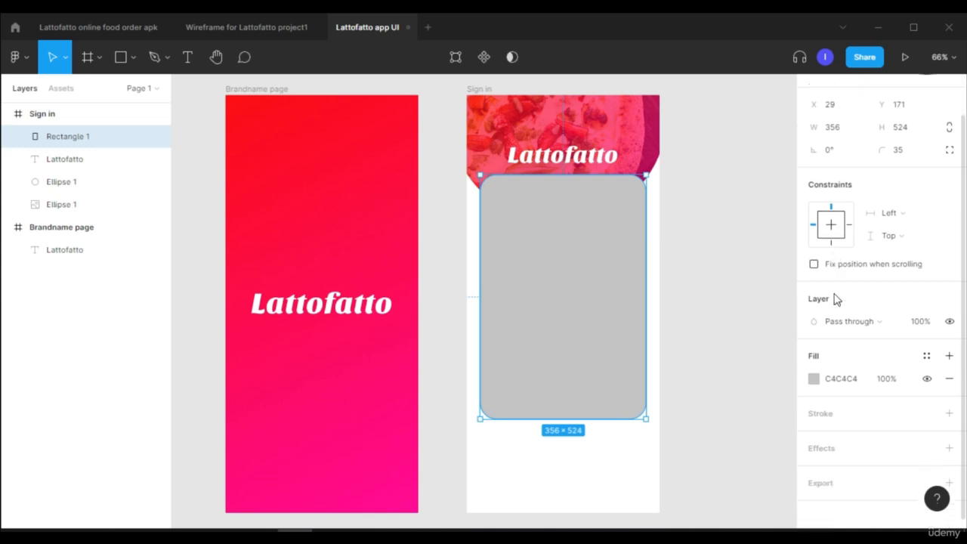
pyautogui.click(817, 371)
pyautogui.moveTo(696, 279); pyautogui.dragTo(620, 184)
pyautogui.click(853, 244)
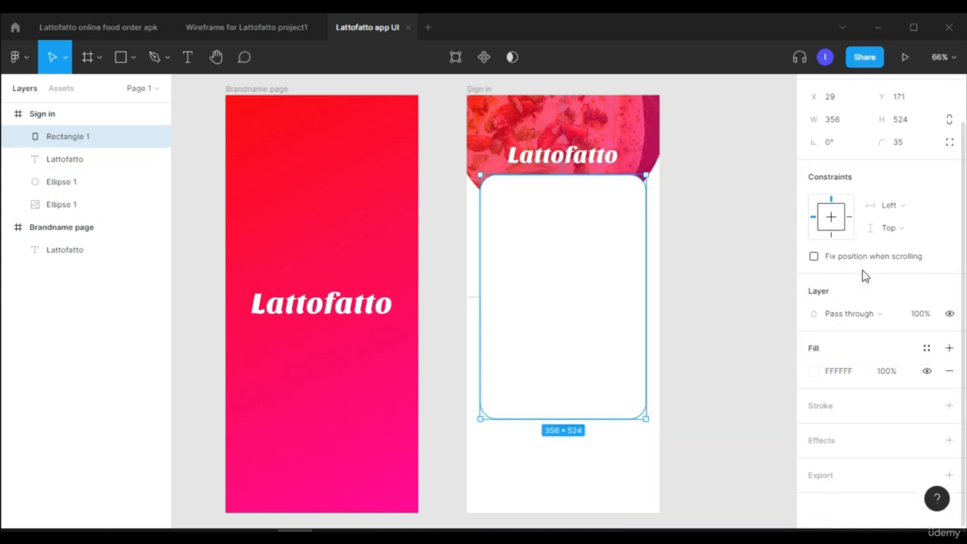
# - Add a drop shadow to the card with blur 15, spread 2 and Y offset 5
pyautogui.click(828, 451)
pyautogui.scroll(-2, 874, 367)
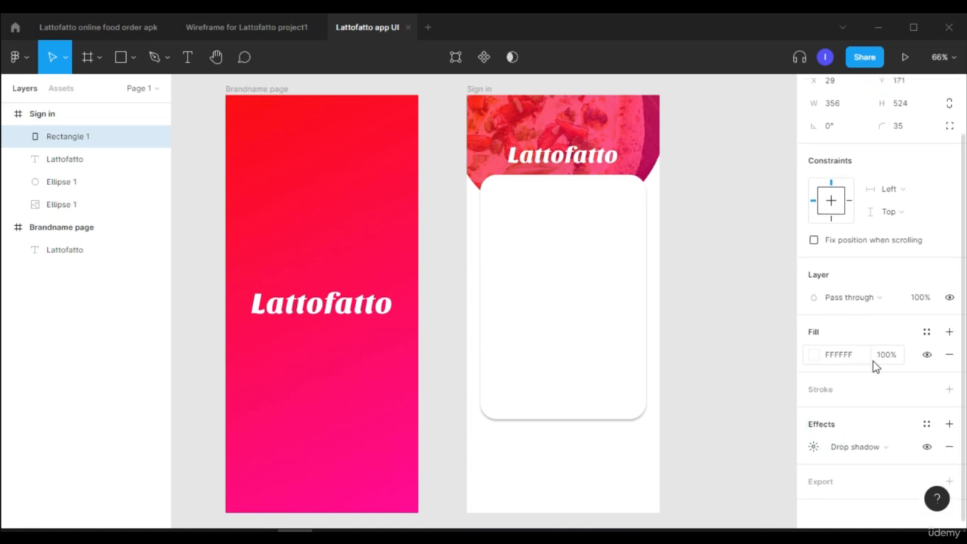
pyautogui.click(815, 442)
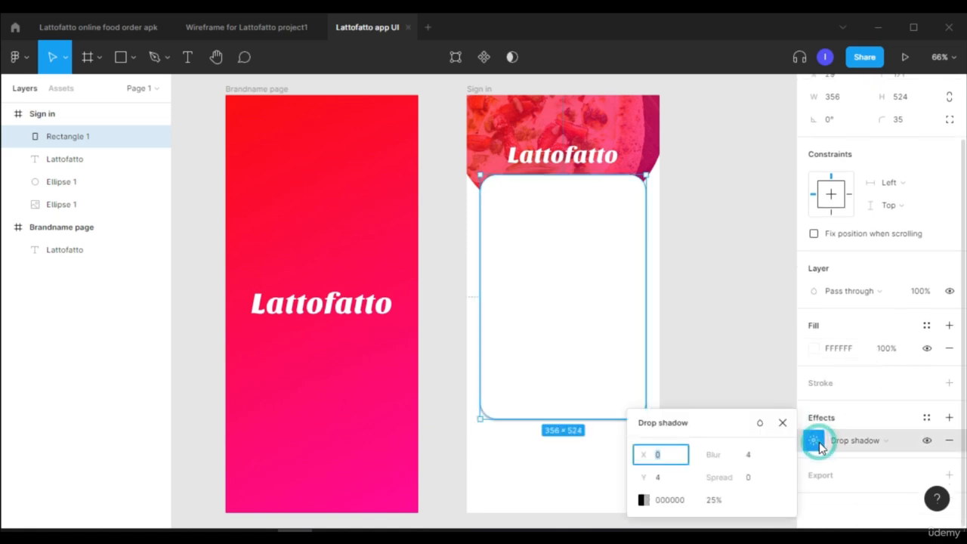
pyautogui.click(752, 455)
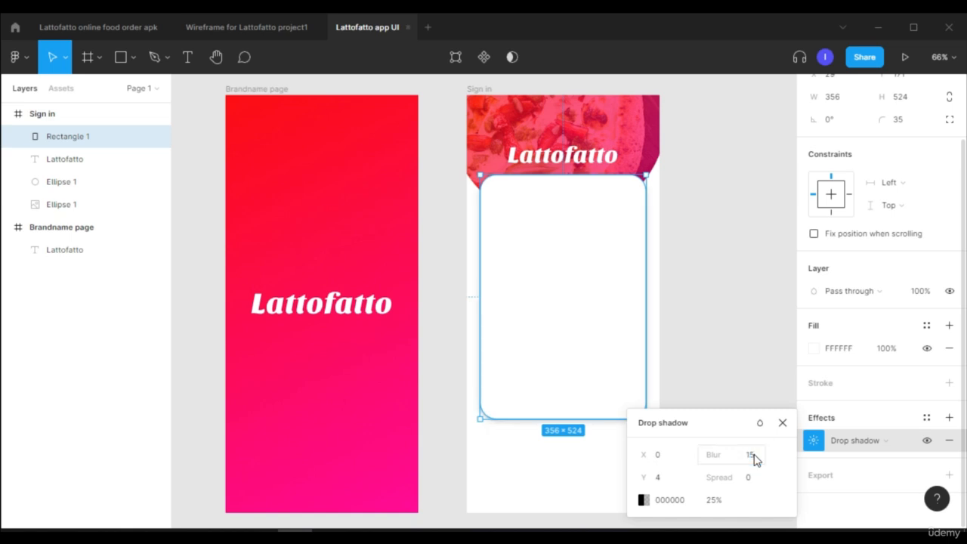
pyautogui.click(748, 478)
pyautogui.write('2')
pyautogui.press('Return')
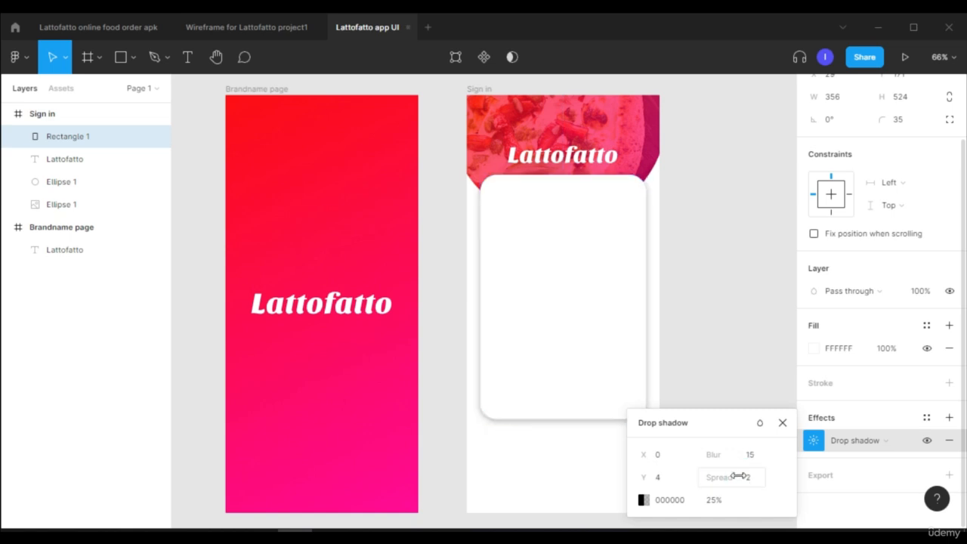
pyautogui.click(668, 481)
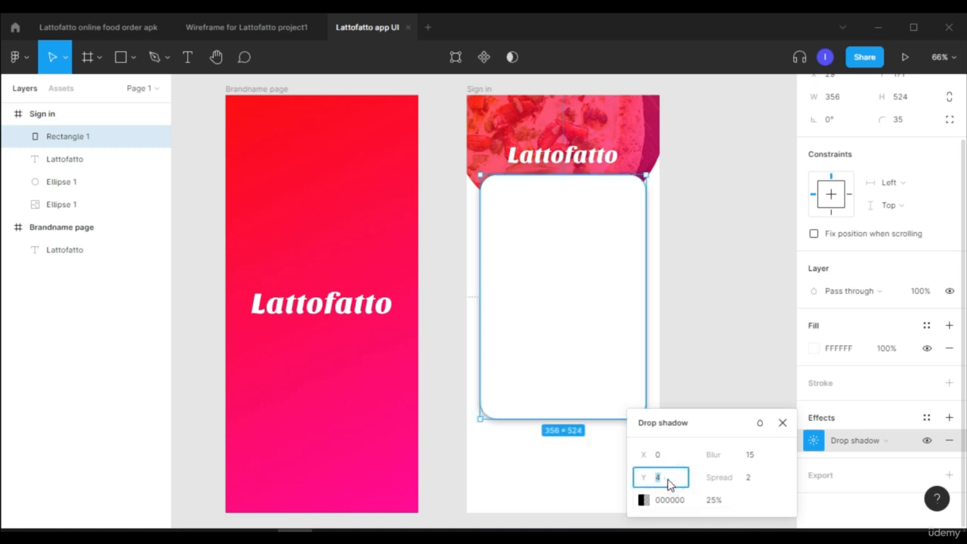
pyautogui.press('Return')
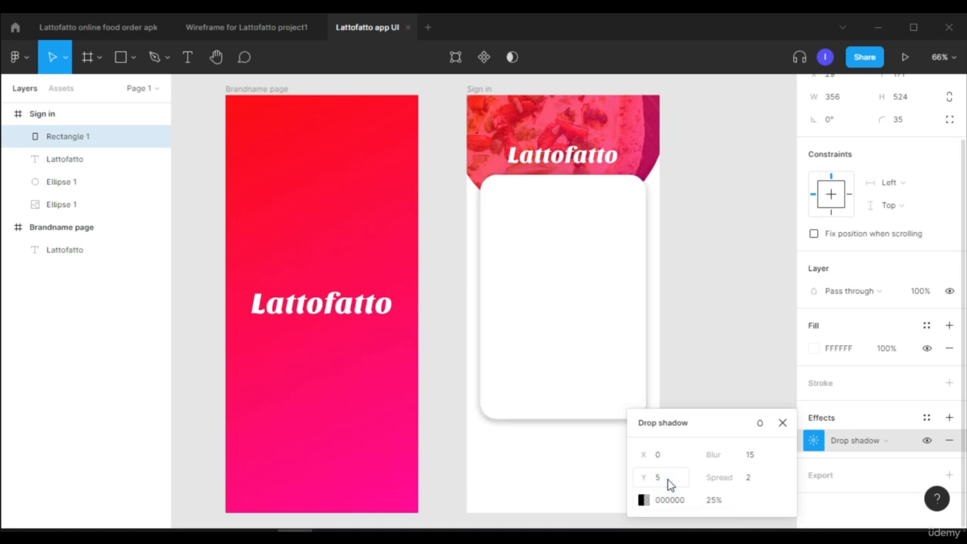
pyautogui.click(783, 423)
pyautogui.click(681, 266)
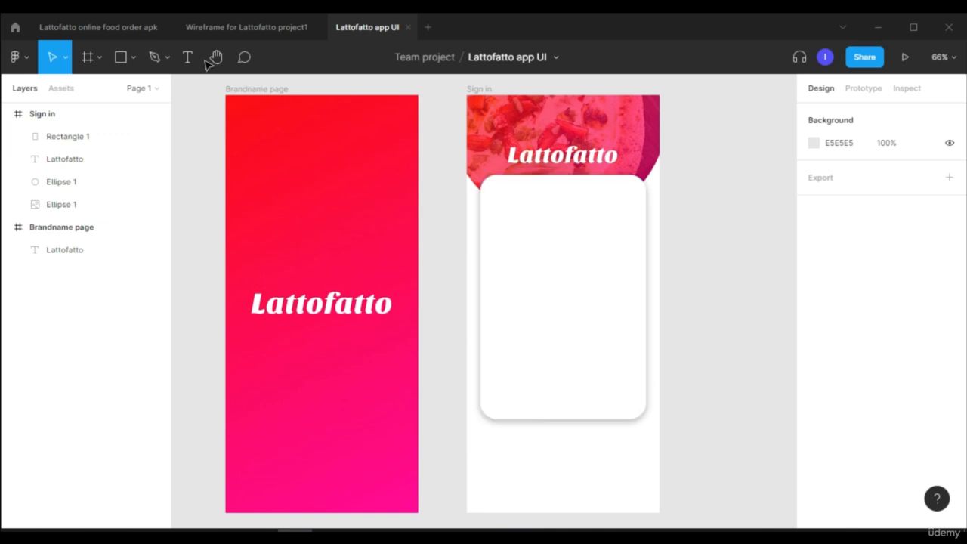
# - Draw a rectangle about 264 × 45 across the upper part of the card and give it a corner radius of 30
pyautogui.click(132, 60)
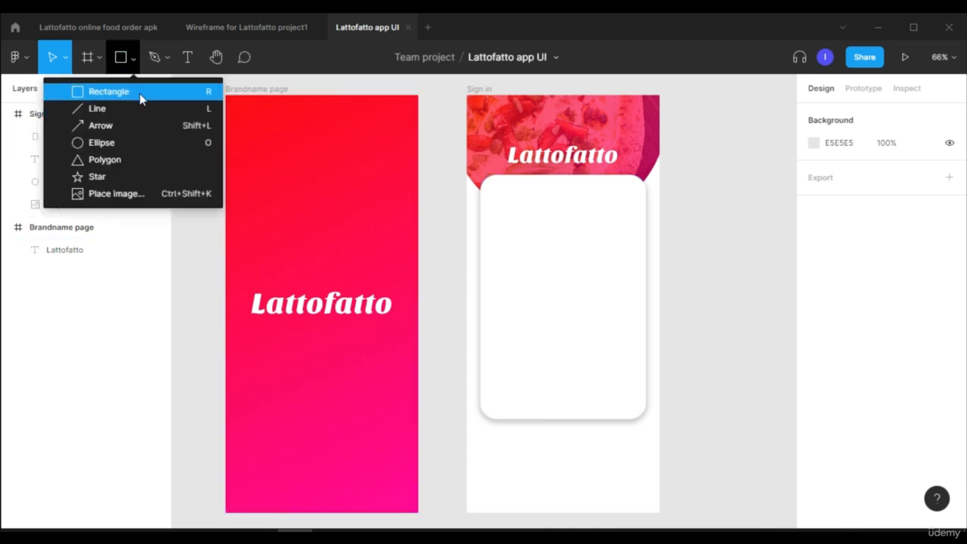
pyautogui.click(109, 92)
pyautogui.moveTo(500, 210); pyautogui.dragTo(624, 231)
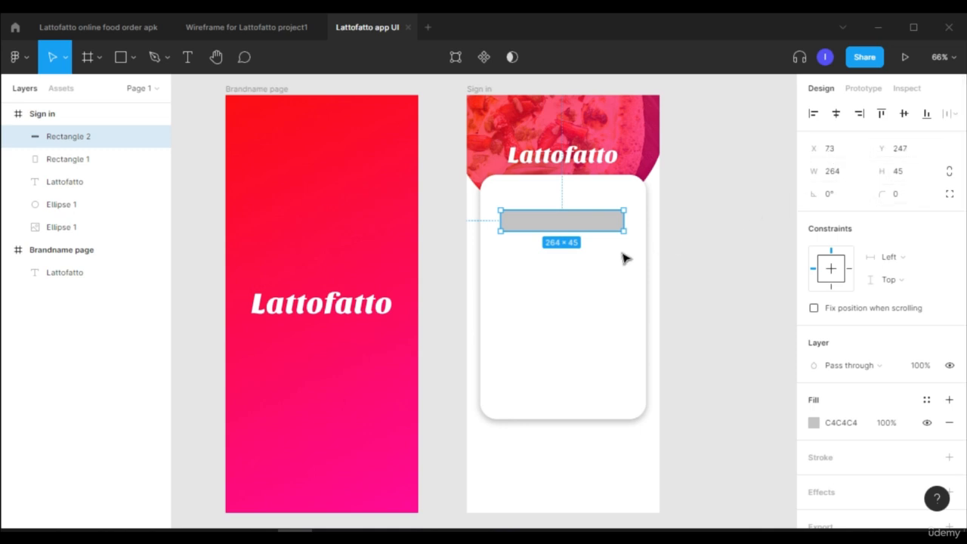
pyautogui.click(902, 198)
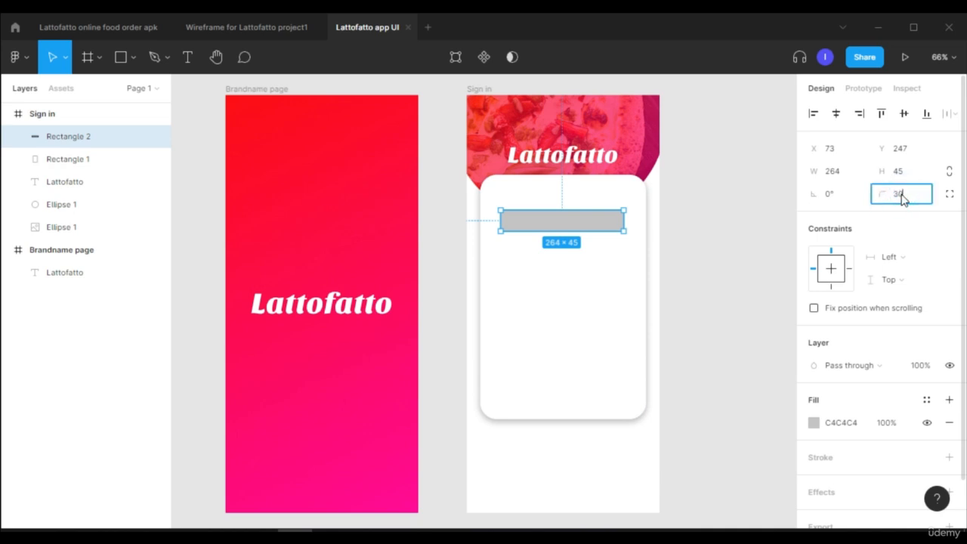
pyautogui.press('Return')
# - Duplicate the grey pill directly below itself, narrow the copy to about 145 wide and fill it with pink FF0B9D
pyautogui.scroll(1, 597, 216)
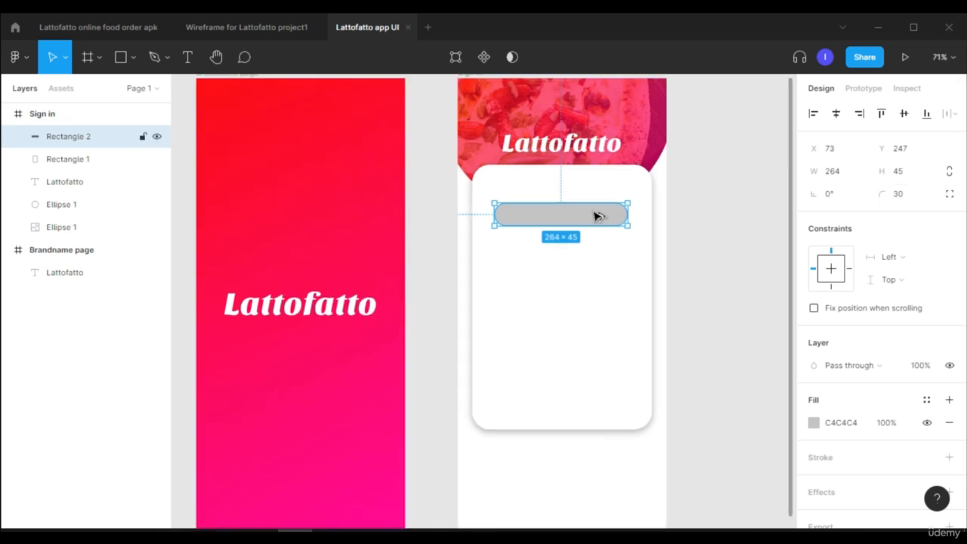
pyautogui.moveTo(595, 216); pyautogui.dragTo(568, 242)
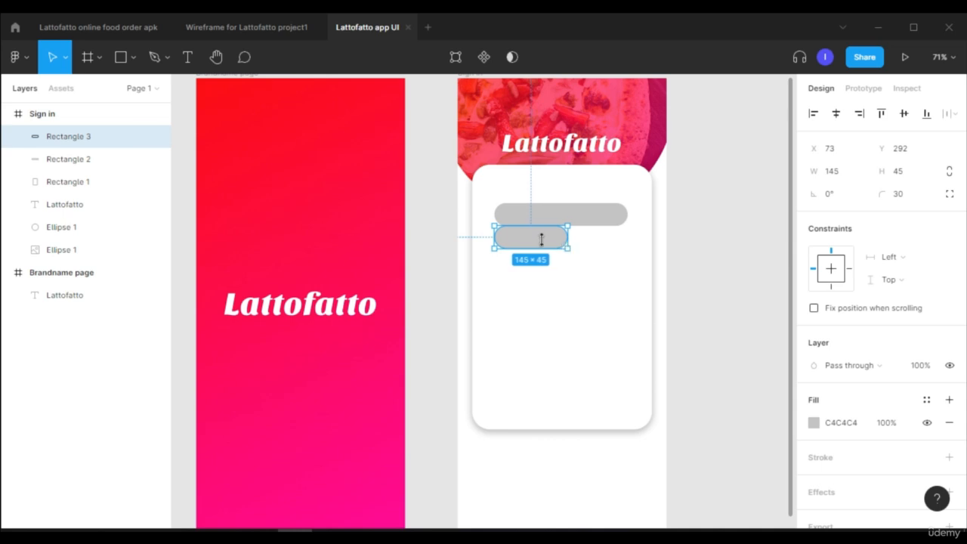
pyautogui.click(814, 423)
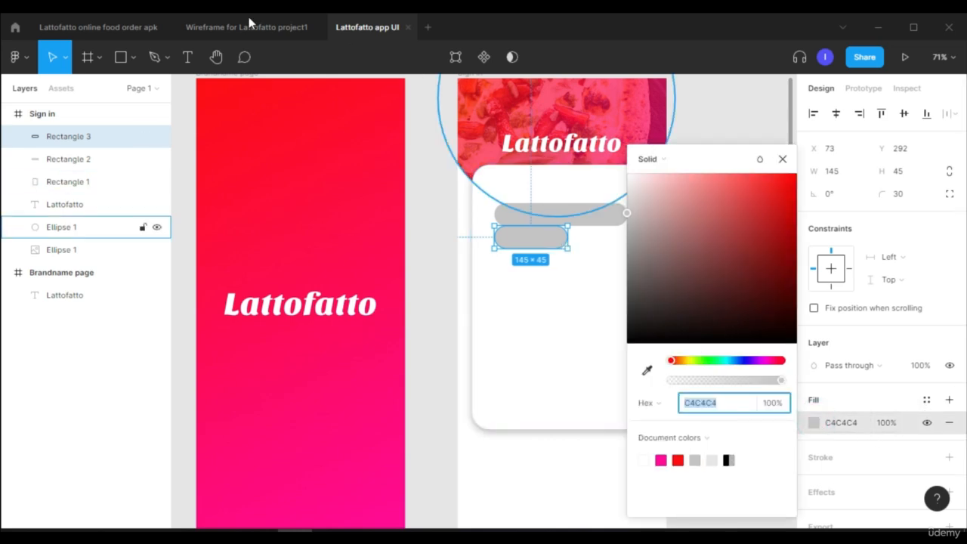
pyautogui.click(647, 369)
pyautogui.click(663, 460)
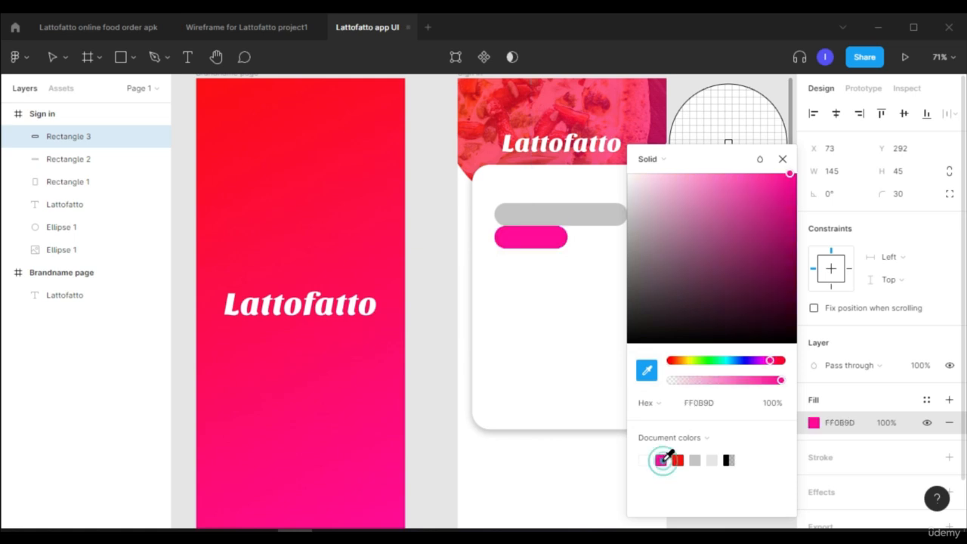
pyautogui.click(783, 159)
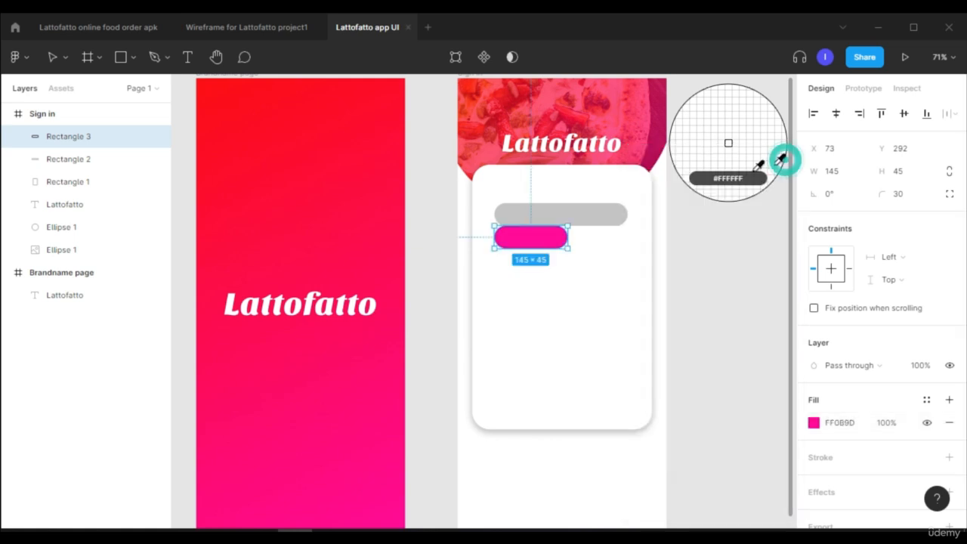
# - Move the pink pill up onto the grey pill, aligned with its left end
pyautogui.click(542, 248)
pyautogui.moveTo(542, 246); pyautogui.dragTo(535, 221)
pyautogui.click(570, 267)
# - Change the fill of the wide grey pill behind the pink one to white FFFFFF
pyautogui.click(601, 215)
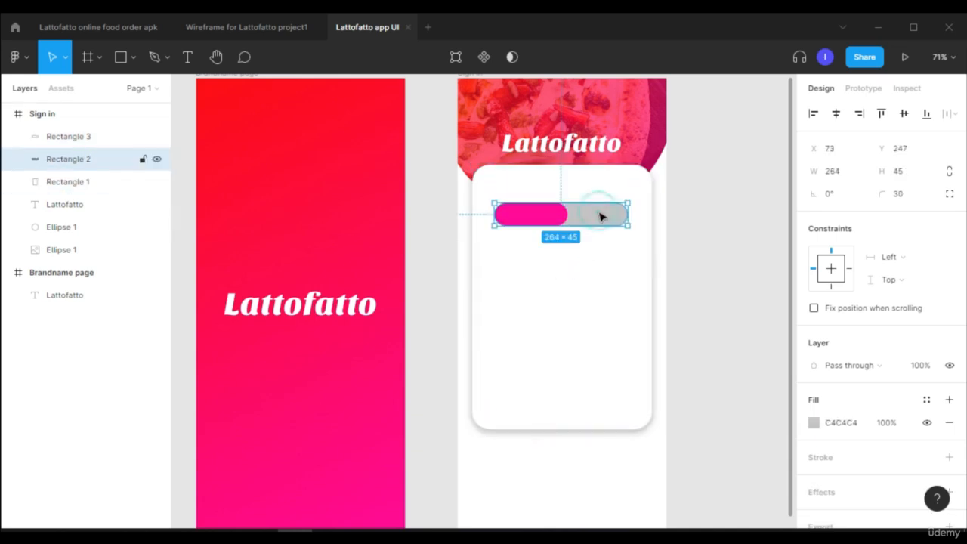
pyautogui.click(814, 422)
pyautogui.moveTo(691, 235); pyautogui.dragTo(614, 159)
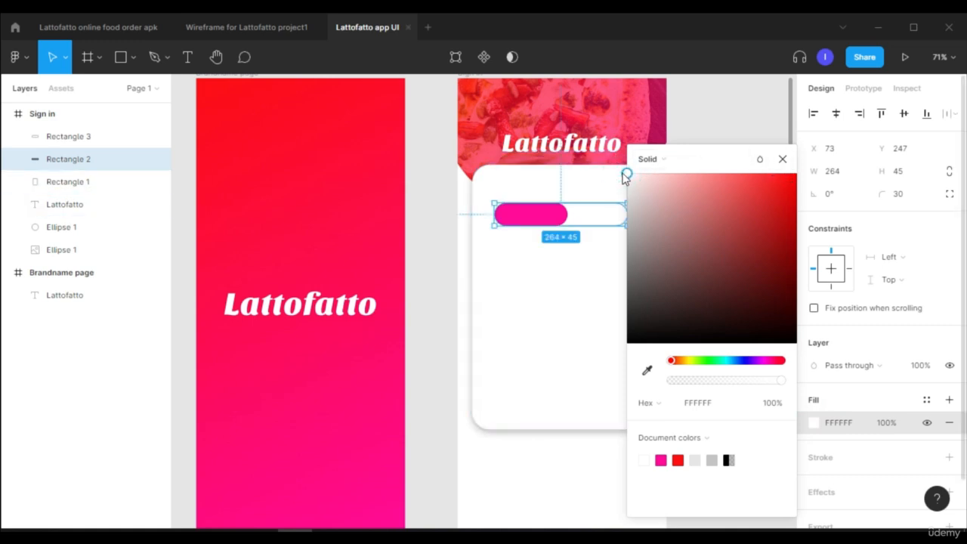
# - Change the wide pill's fill to light grey EFEFEF and add a drop shadow to it
pyautogui.click(626, 178)
pyautogui.moveTo(622, 178); pyautogui.dragTo(624, 188)
pyautogui.click(783, 159)
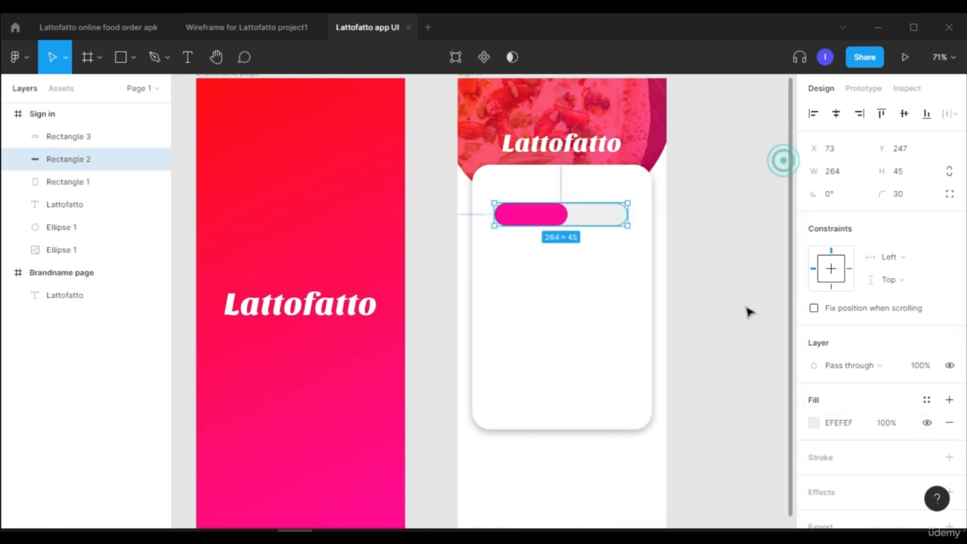
pyautogui.scroll(-2, 877, 323)
pyautogui.click(823, 442)
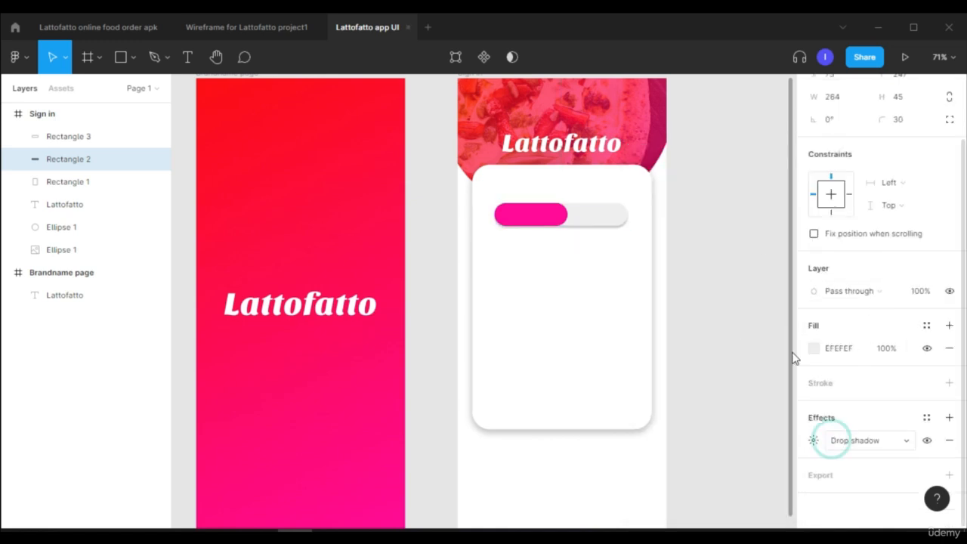
pyautogui.click(710, 235)
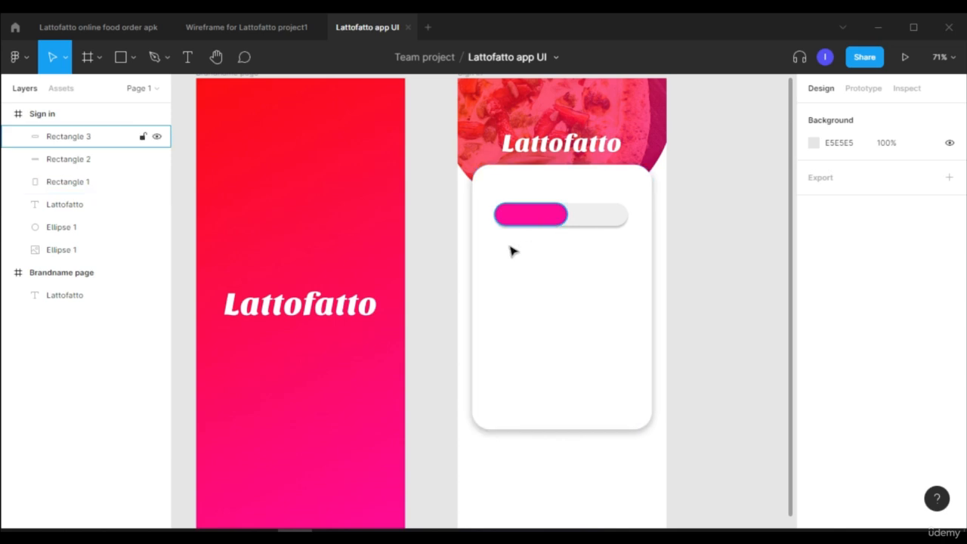
# - Add the text "Login" and place it over the pink pill
pyautogui.click(188, 61)
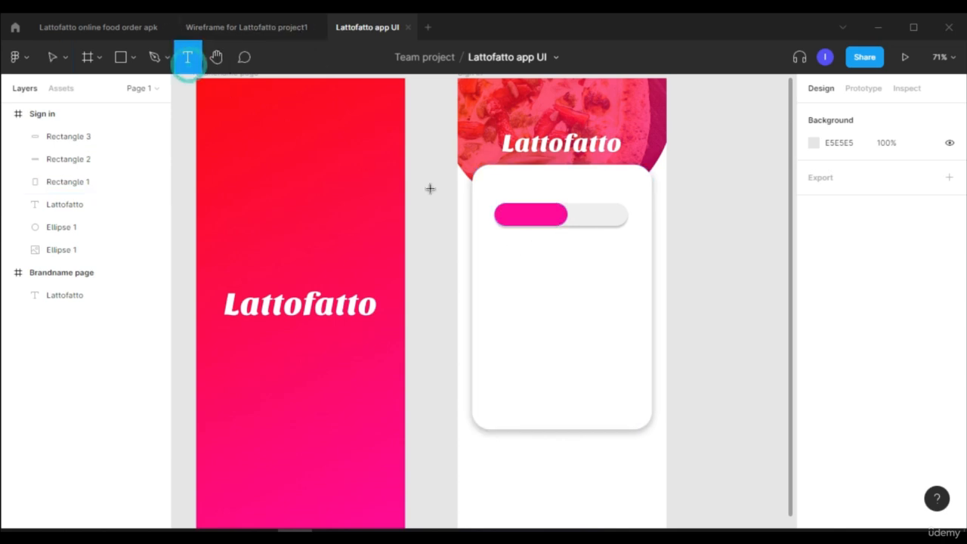
pyautogui.click(504, 210)
pyautogui.press('Escape')
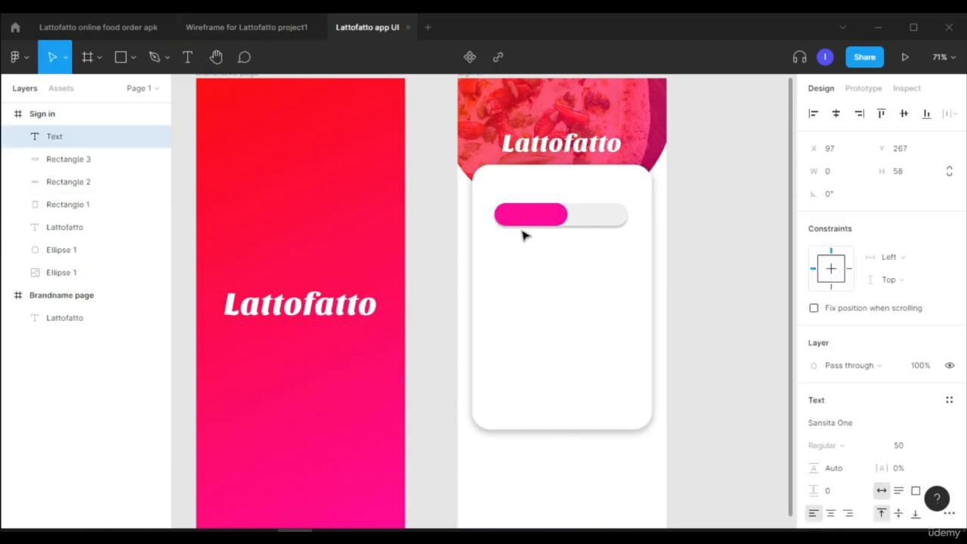
pyautogui.write('Login')
pyautogui.click(579, 288)
pyautogui.click(545, 219)
pyautogui.moveTo(546, 219); pyautogui.dragTo(539, 208)
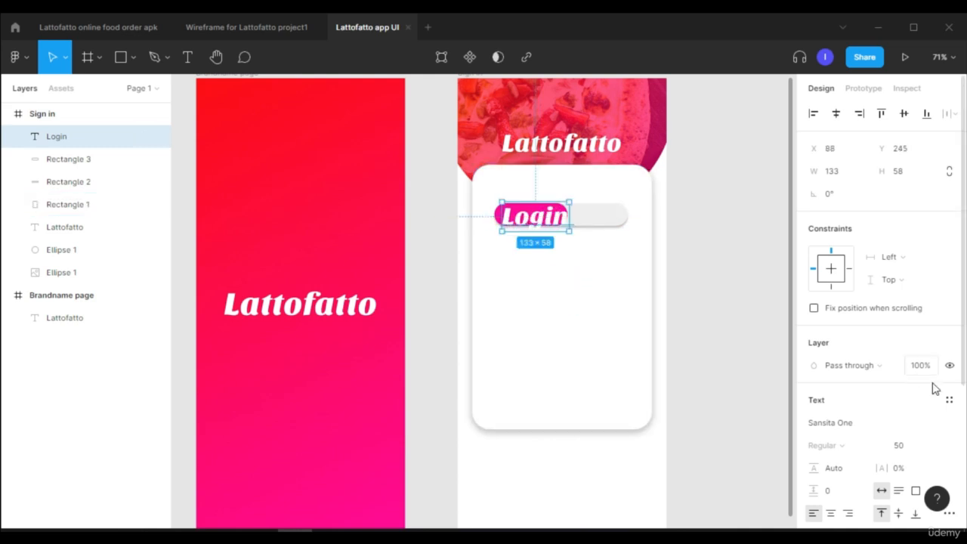
# - Set the "Login" text's font to Poppins and its size to 25
pyautogui.click(951, 428)
pyautogui.click(875, 421)
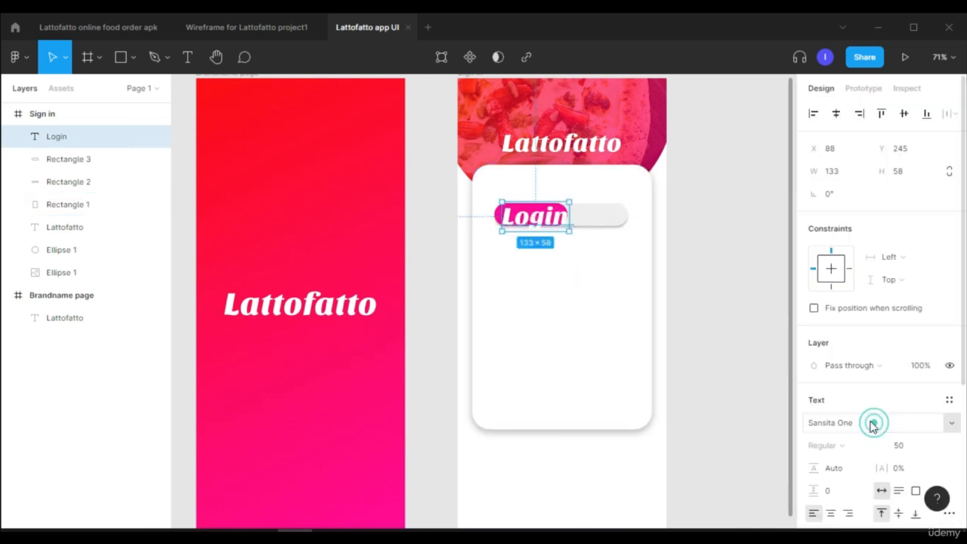
pyautogui.click(853, 422)
pyautogui.write('Poppins')
pyautogui.press('Return')
pyautogui.click(909, 446)
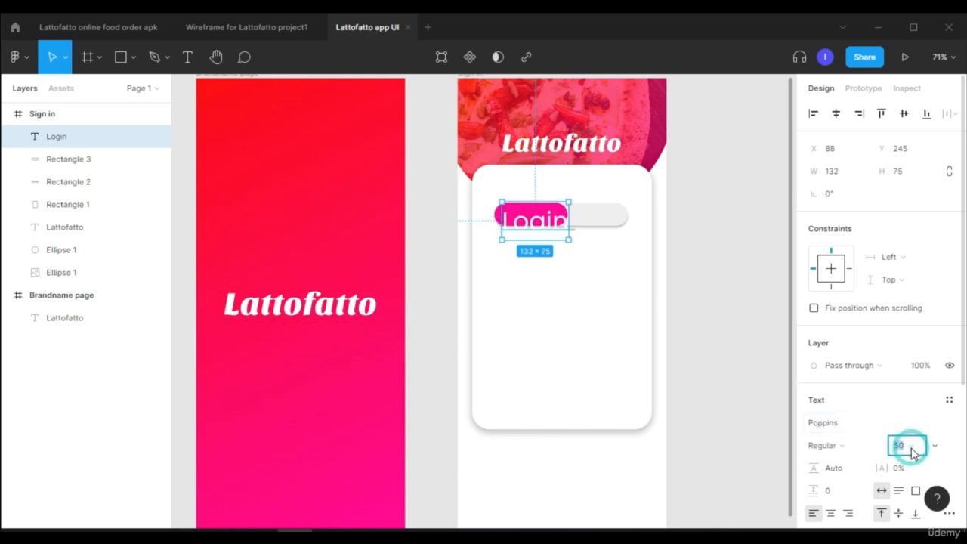
pyautogui.write('20')
pyautogui.press('Return')
pyautogui.click(911, 449)
pyautogui.write('25')
pyautogui.press('Return')
# - Center the "Login" text horizontally and vertically on the pink pill
pyautogui.keyDown('shift'); pyautogui.click(553, 220); pyautogui.keyUp('shift')
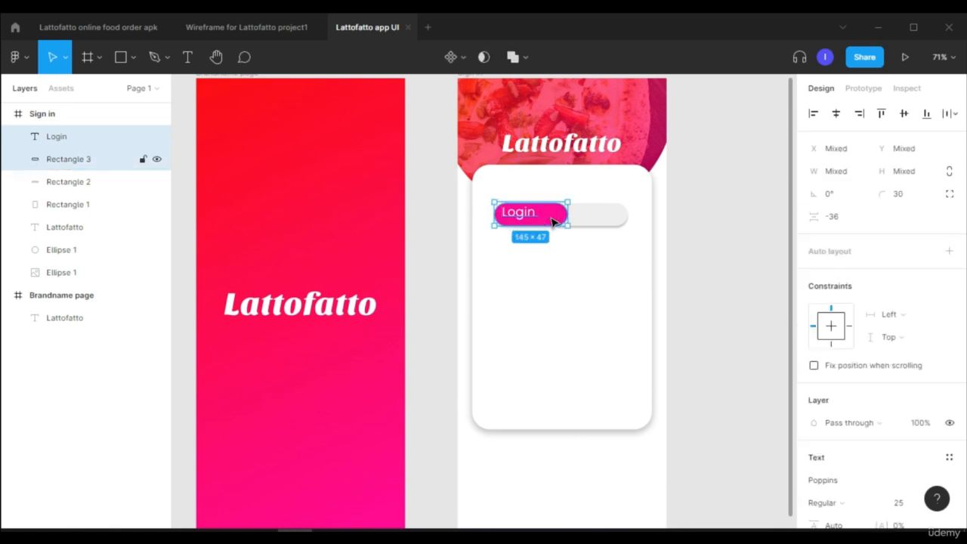
pyautogui.click(904, 115)
pyautogui.click(836, 113)
pyautogui.click(594, 311)
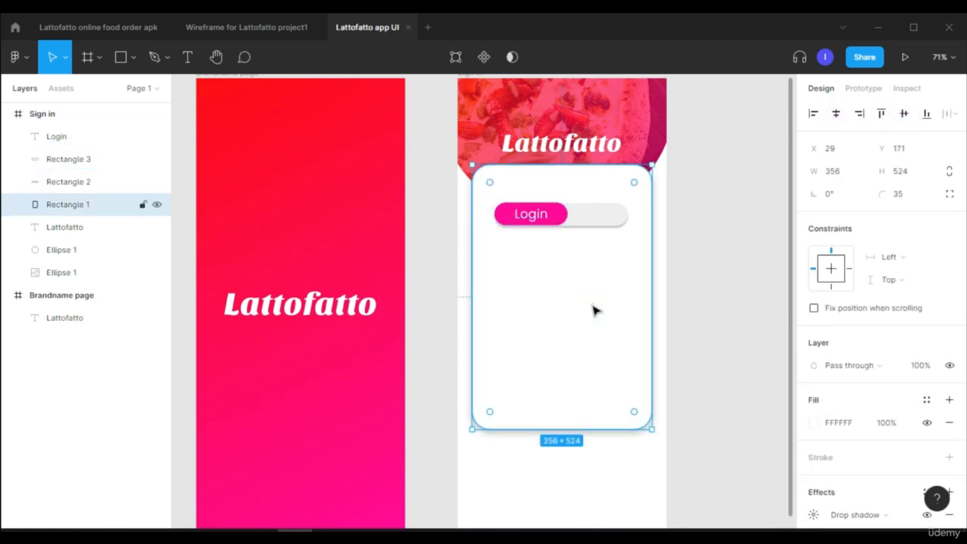
# - Duplicate the "Login" text onto the grey part of the pill and change the copy to "Sign up"
pyautogui.click(535, 218)
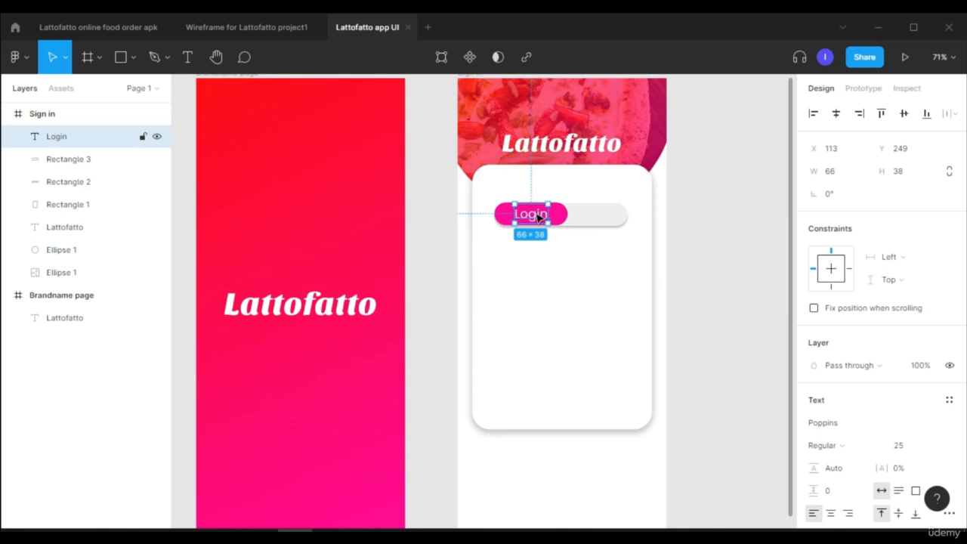
pyautogui.moveTo(538, 217); pyautogui.dragTo(602, 216)
pyautogui.doubleClick(601, 215)
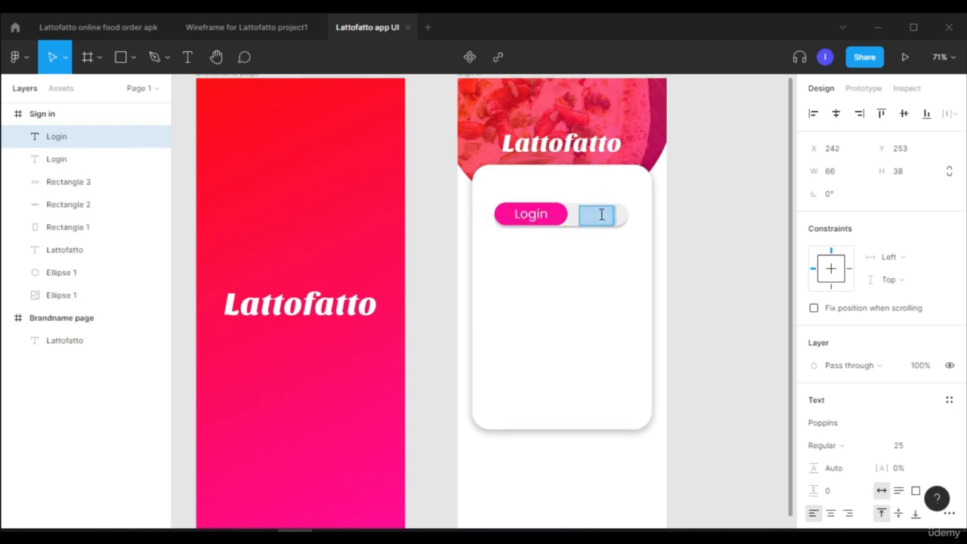
pyautogui.write('Sign up')
pyautogui.scroll(-3, 846, 371)
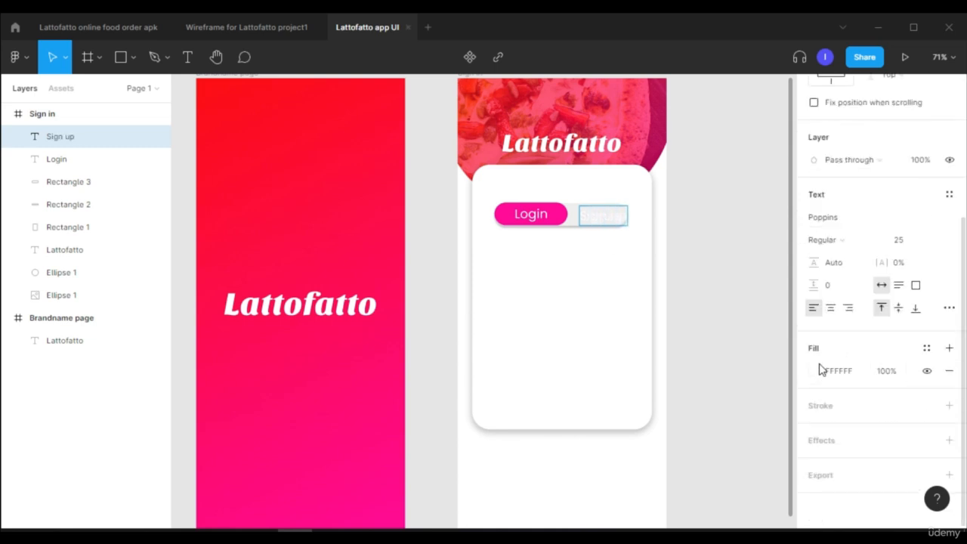
# - Color the "Sign up" text with the document's pink FF0B9D
pyautogui.tripleClick(605, 218)
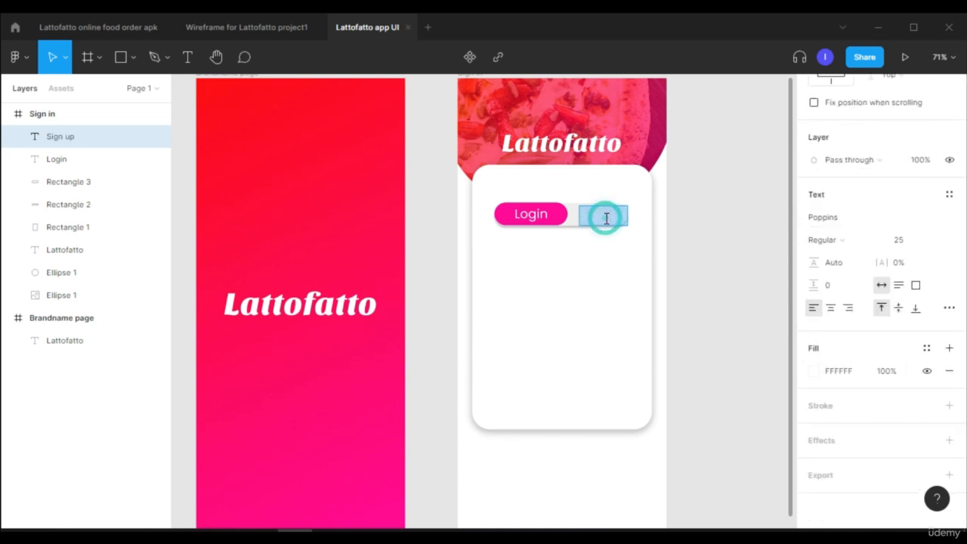
pyautogui.click(815, 371)
pyautogui.moveTo(744, 295); pyautogui.dragTo(635, 353)
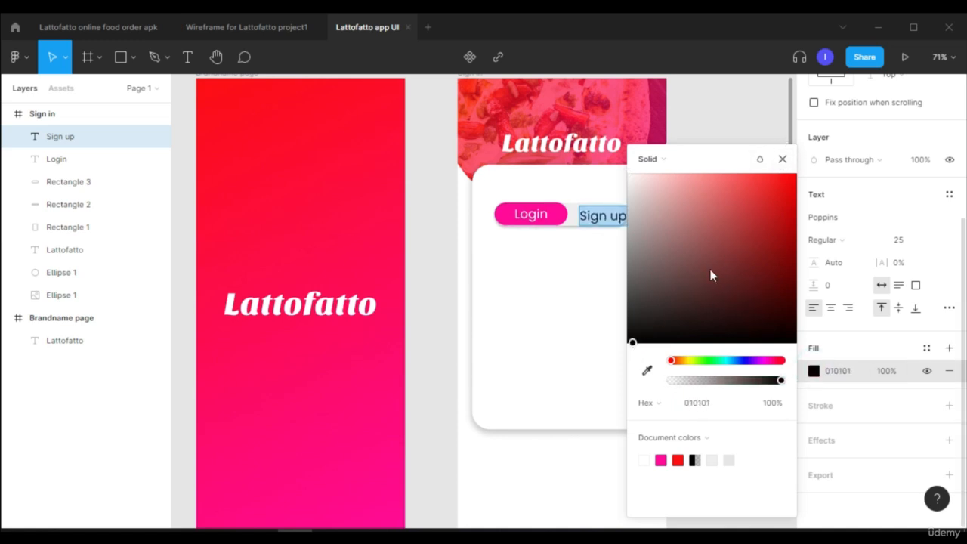
pyautogui.click(663, 459)
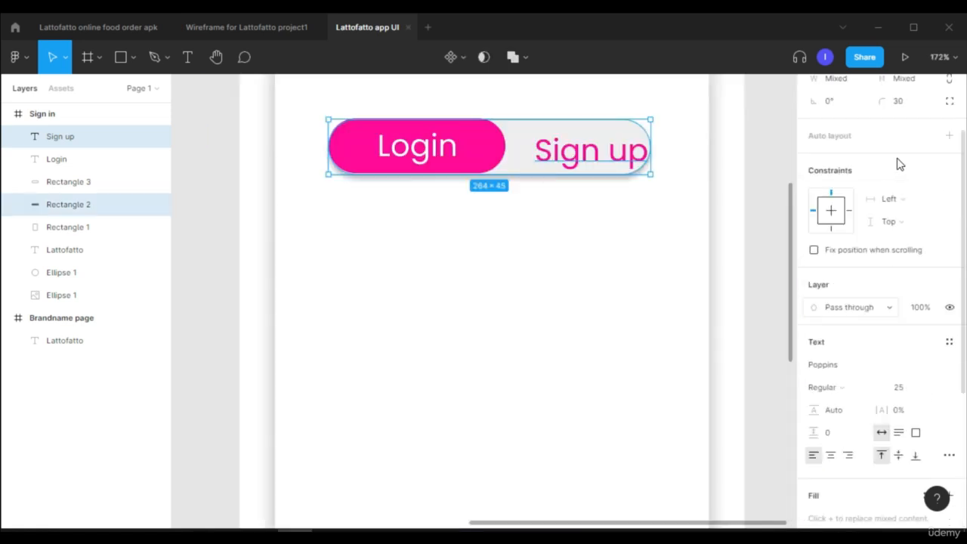
# - Center "Sign up" vertically on the grey pill and shift it left to X 228 so it sits within the grey part
pyautogui.scroll(2, 897, 161)
pyautogui.click(907, 115)
pyautogui.click(603, 149)
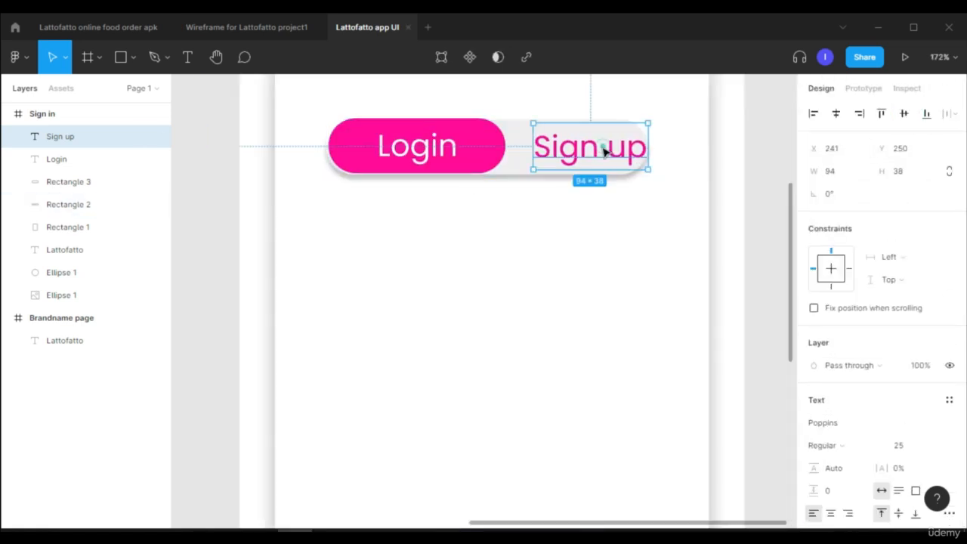
pyautogui.moveTo(603, 148); pyautogui.dragTo(590, 152)
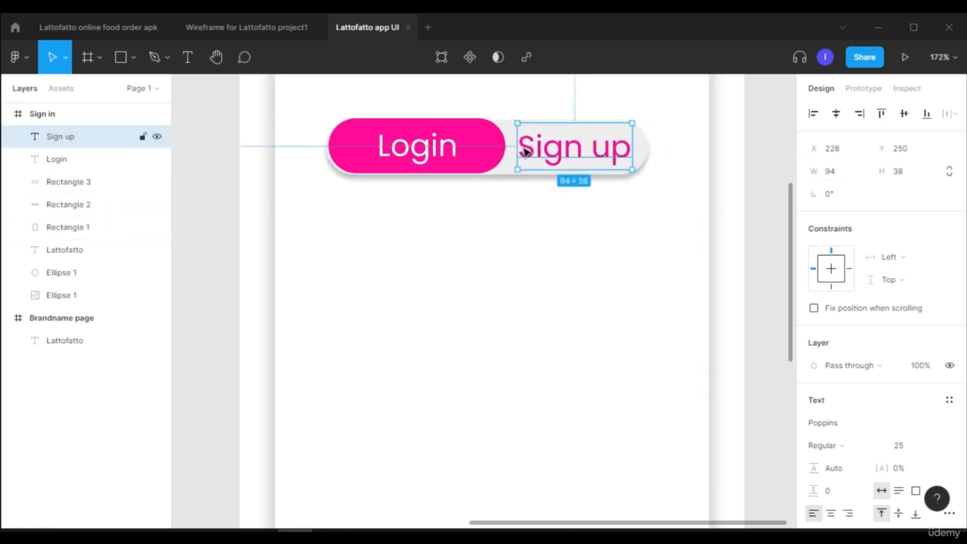
# - Nudge the pink pill to X 71, Y 247 so it lines up vertically with the grey pill
pyautogui.click(454, 162)
pyautogui.click(488, 147)
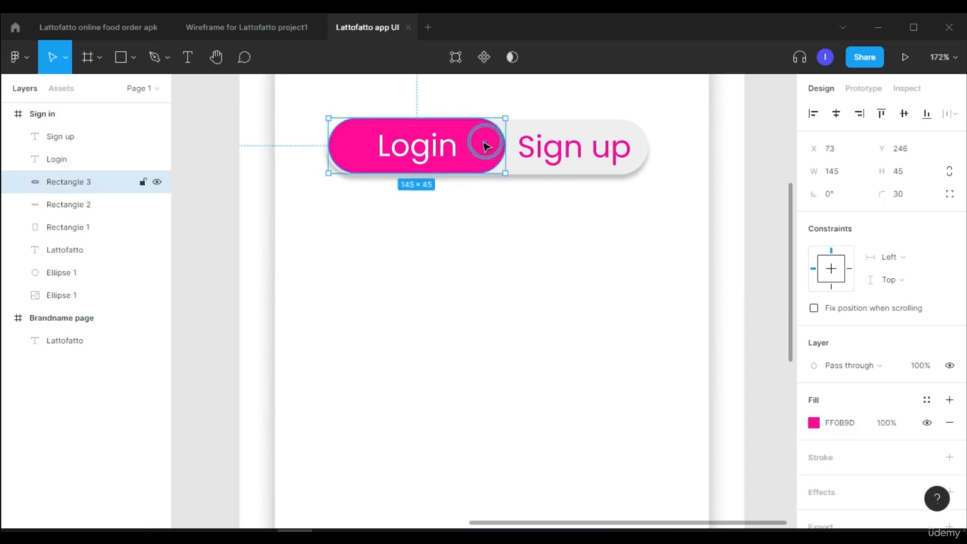
pyautogui.moveTo(489, 141); pyautogui.dragTo(484, 144)
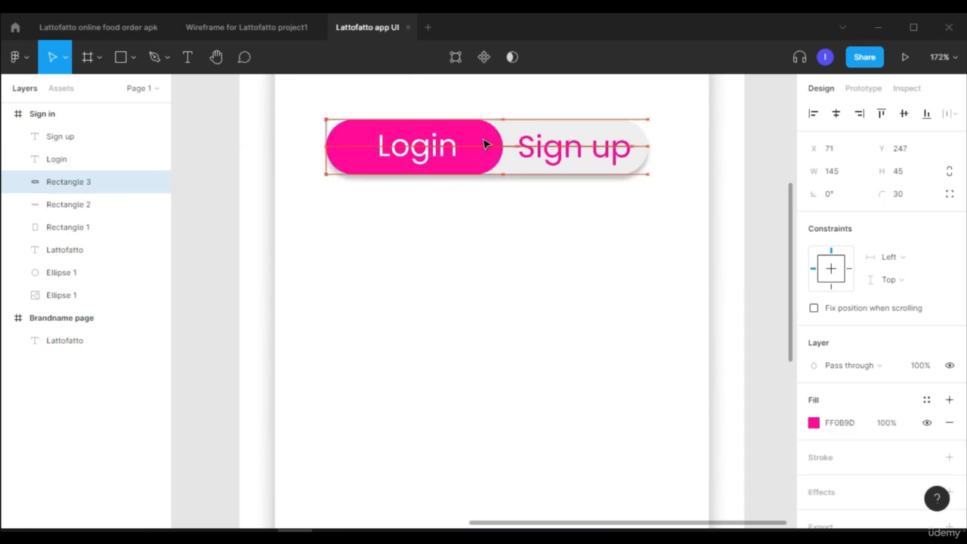
pyautogui.click(689, 138)
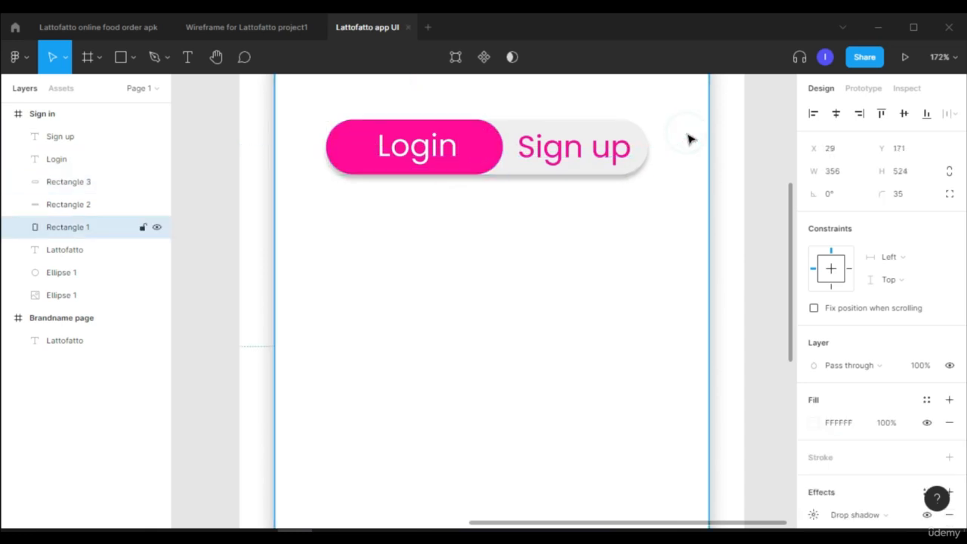
# - Draw a line about 253 wide across the card below the toggle and set its rotation to 0°
pyautogui.scroll(-3, 689, 138)
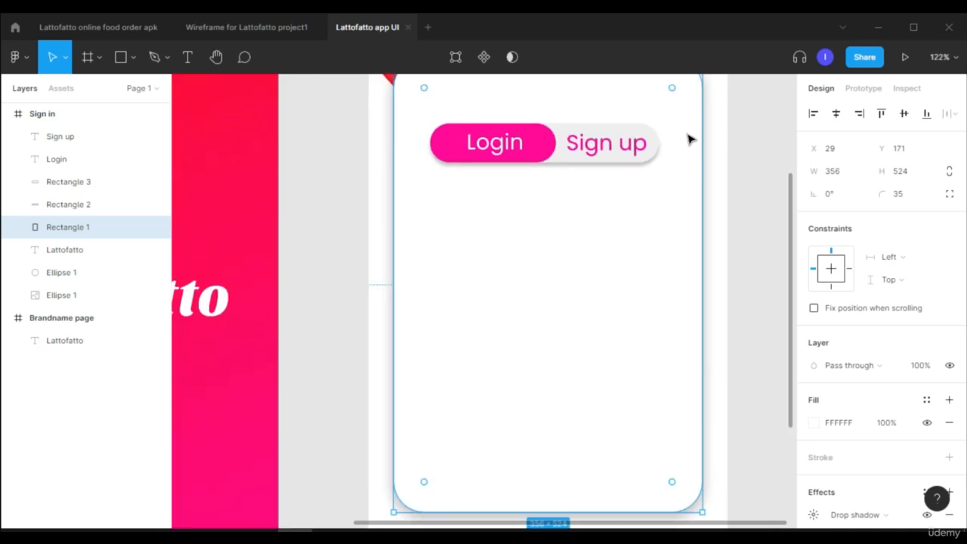
pyautogui.scroll(-3, 714, 151)
pyautogui.scroll(2, 755, 162)
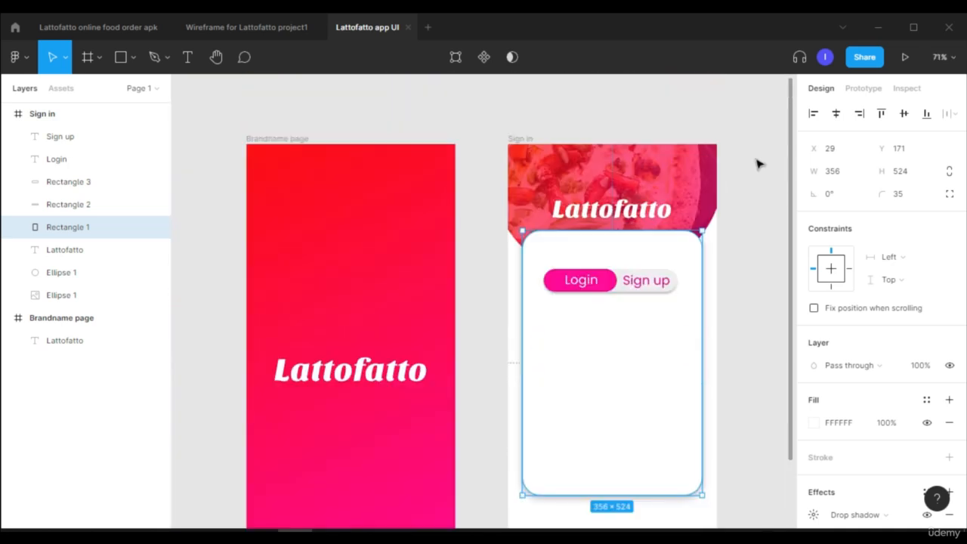
pyautogui.scroll(-2, 758, 173)
pyautogui.scroll(-1, 775, 205)
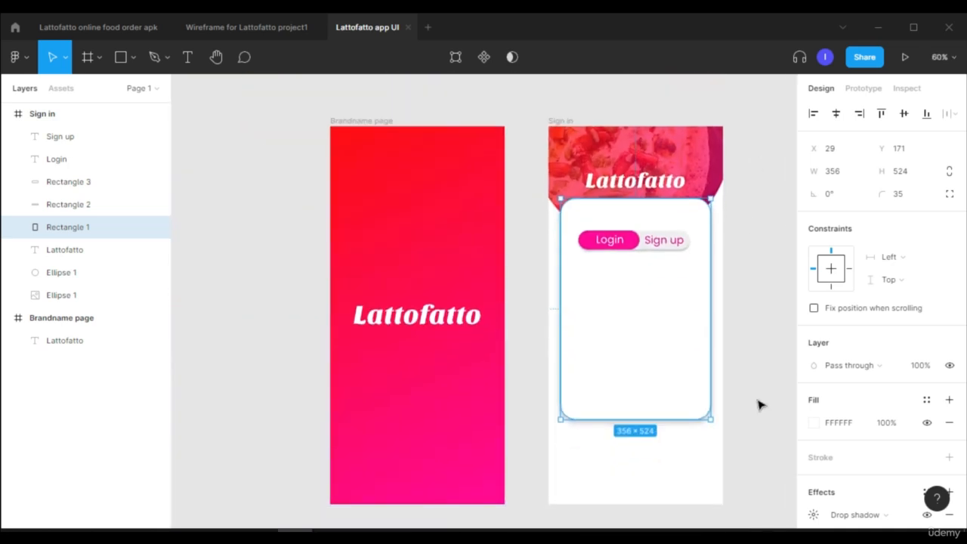
pyautogui.scroll(1, 766, 285)
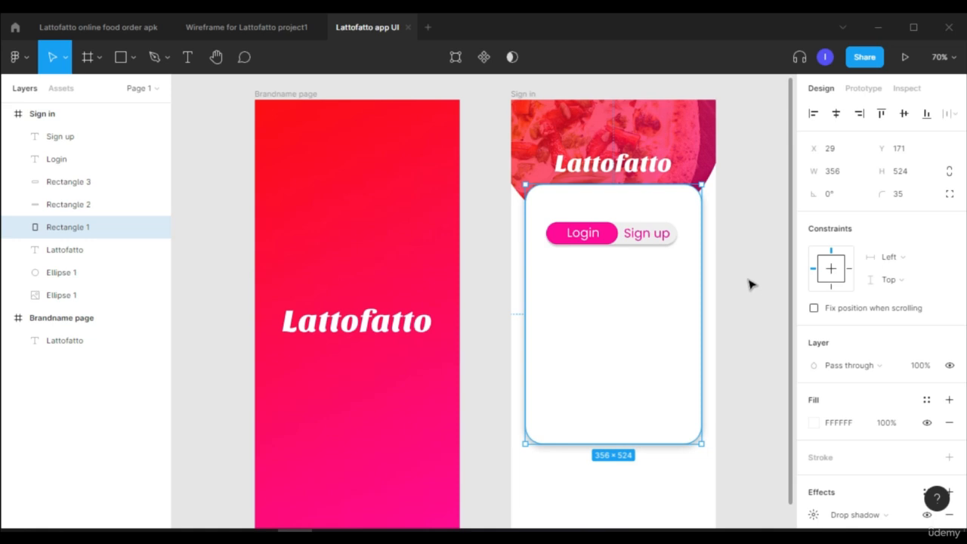
pyautogui.scroll(2, 750, 284)
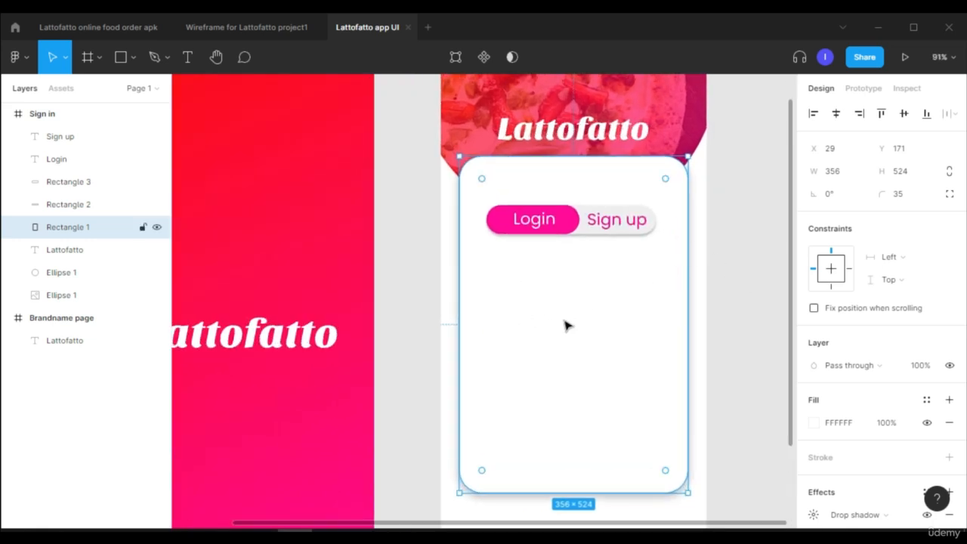
pyautogui.click(134, 58)
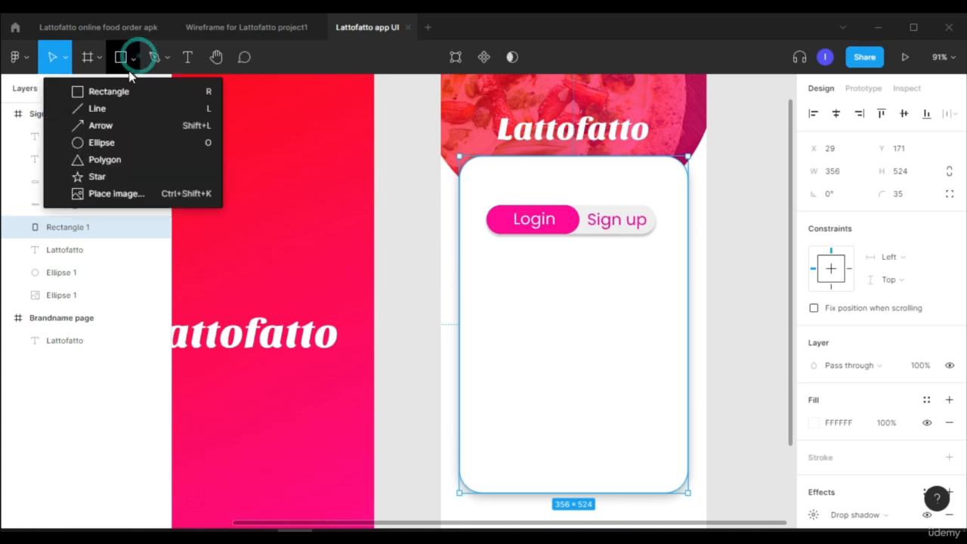
pyautogui.click(118, 109)
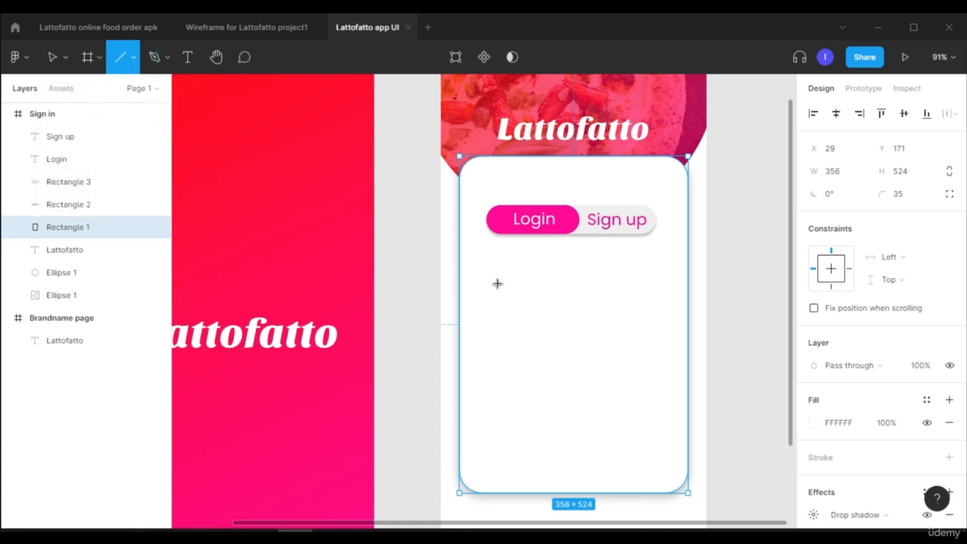
pyautogui.moveTo(497, 283); pyautogui.dragTo(659, 290)
pyautogui.click(850, 151)
pyautogui.click(843, 194)
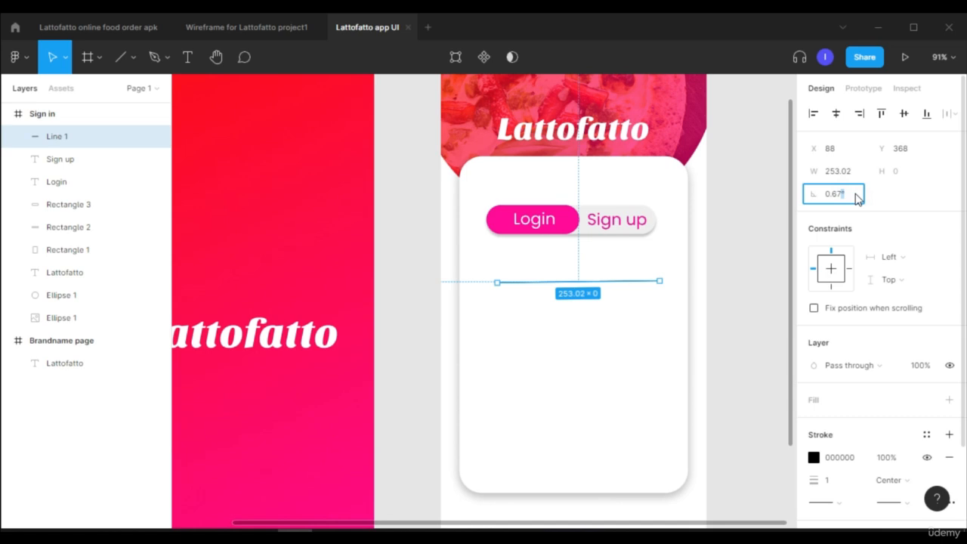
pyautogui.write('0')
# - Move the line to X 80, Y 360 and duplicate it directly below for a second input field
pyautogui.moveTo(643, 280); pyautogui.dragTo(643, 283)
pyautogui.click(561, 287)
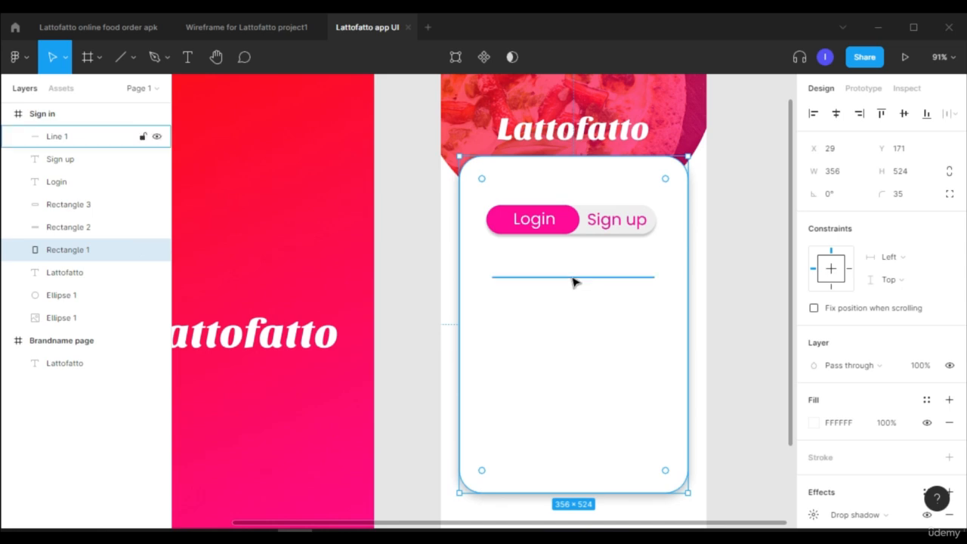
pyautogui.click(572, 279)
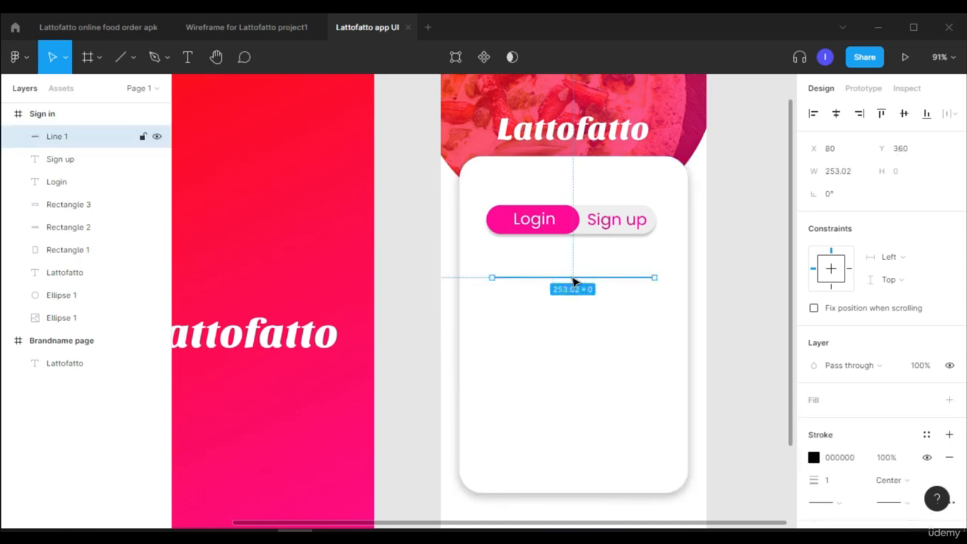
pyautogui.moveTo(574, 281); pyautogui.dragTo(574, 317)
pyautogui.click(592, 378)
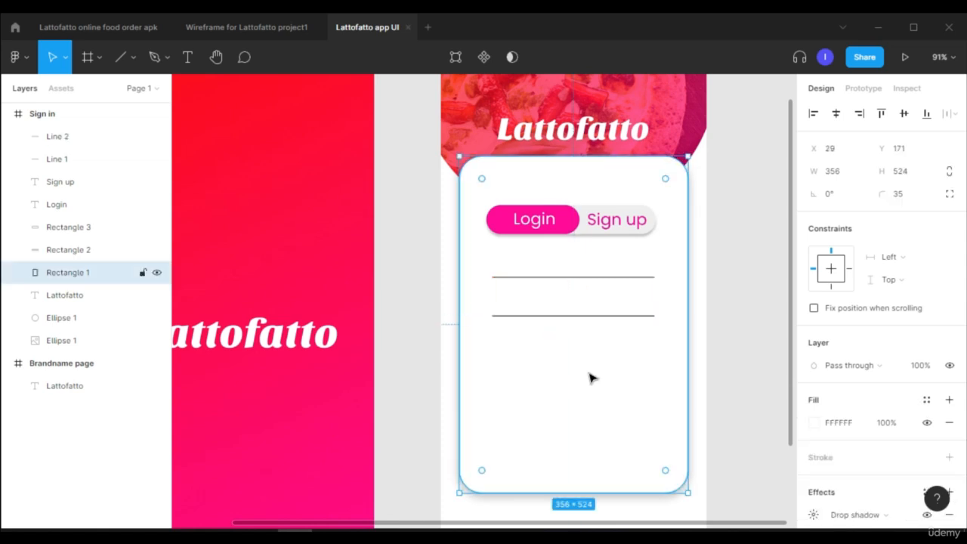
# - Add the placeholder text "Email or Usrname" at the upper input line on the card
pyautogui.click(188, 63)
pyautogui.click(494, 272)
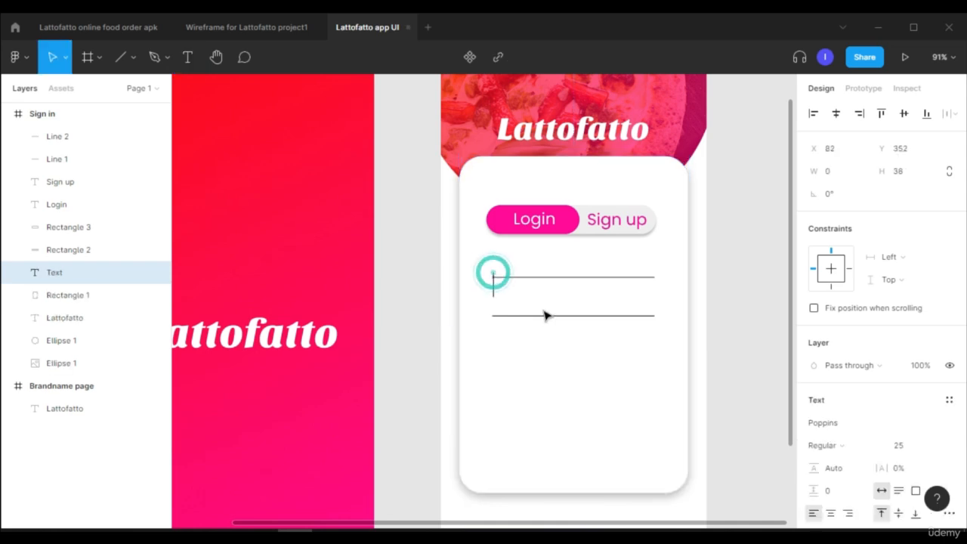
pyautogui.write('Email OR Usrname')
pyautogui.doubleClick(551, 286)
pyautogui.write('or')
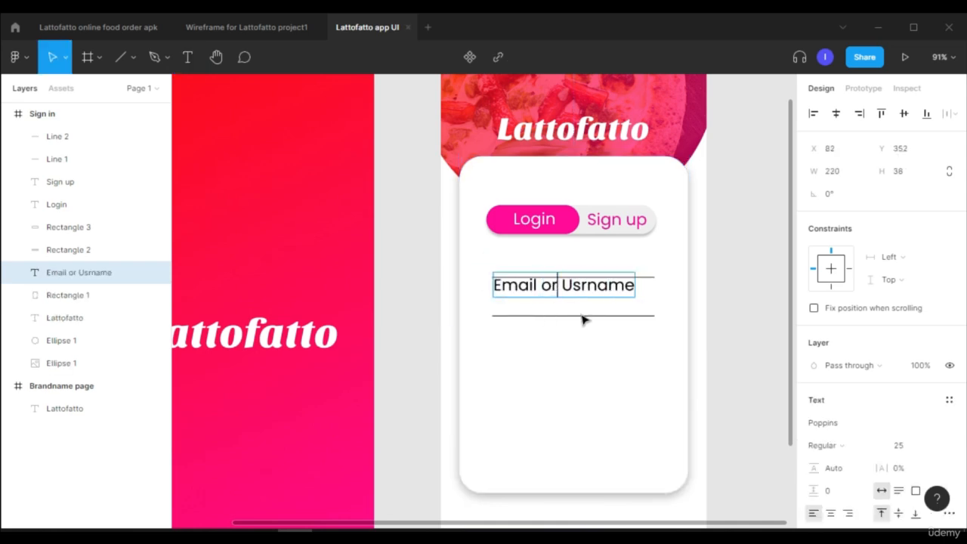
# - Set the placeholder's font size to 10 and move it to X 80, Y 346, just above the upper input line
pyautogui.hotkey('ctrl', 'a')
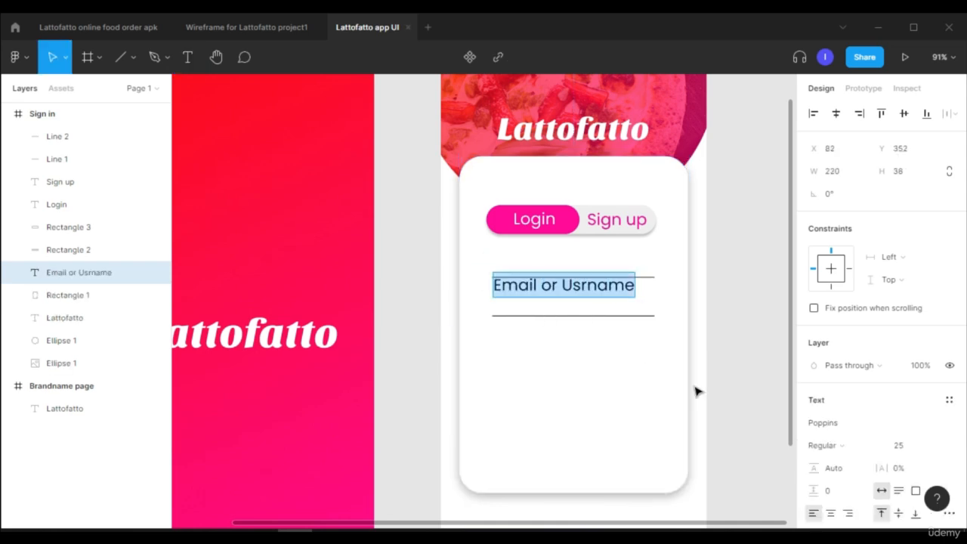
pyautogui.click(939, 451)
pyautogui.click(931, 290)
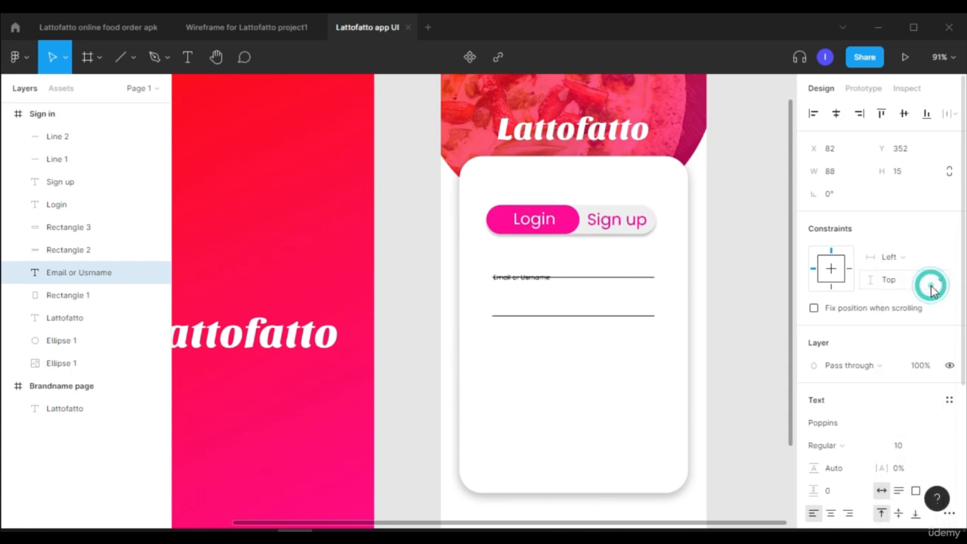
pyautogui.scroll(5, 556, 299)
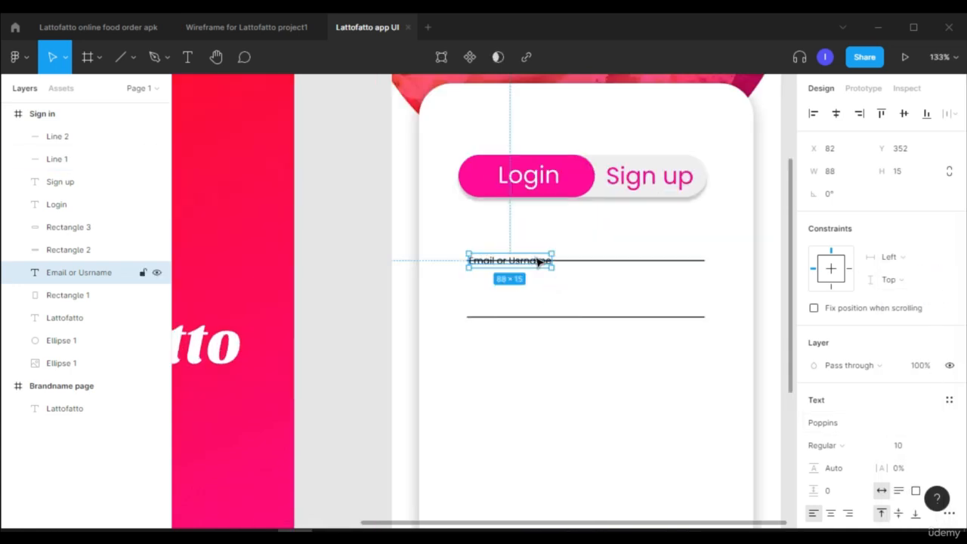
pyautogui.moveTo(538, 260); pyautogui.dragTo(536, 255)
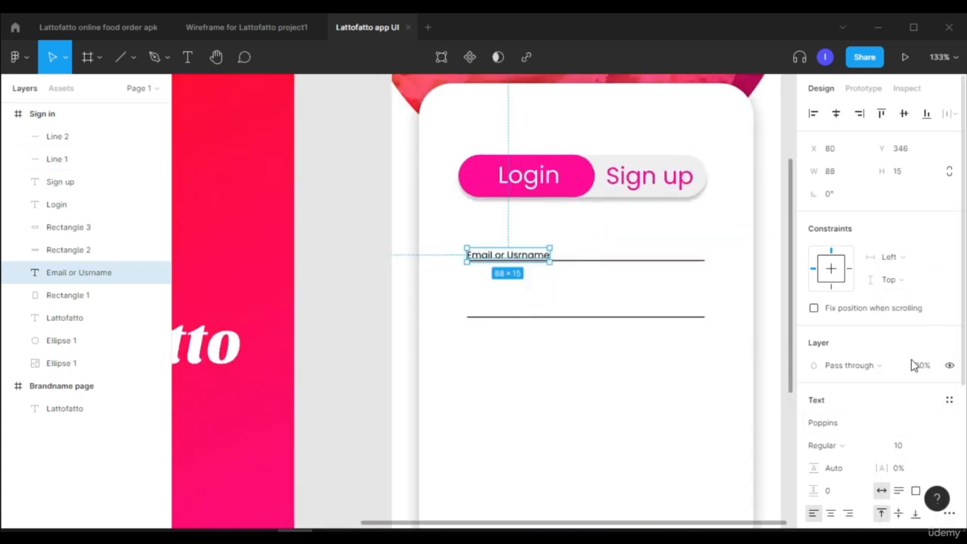
# - Change the "Email or Usrname" text fill to grey A3A3A3
pyautogui.scroll(-4, 876, 339)
pyautogui.click(814, 371)
pyautogui.moveTo(680, 255); pyautogui.dragTo(626, 235)
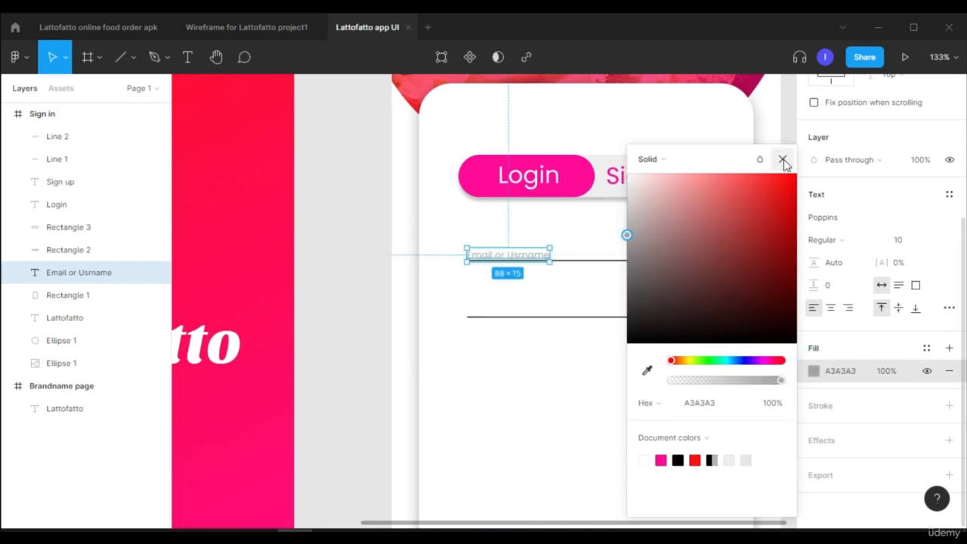
pyautogui.click(784, 161)
# - Recolour the upper input line's stroke to a light grey, C6C6C6
pyautogui.click(667, 260)
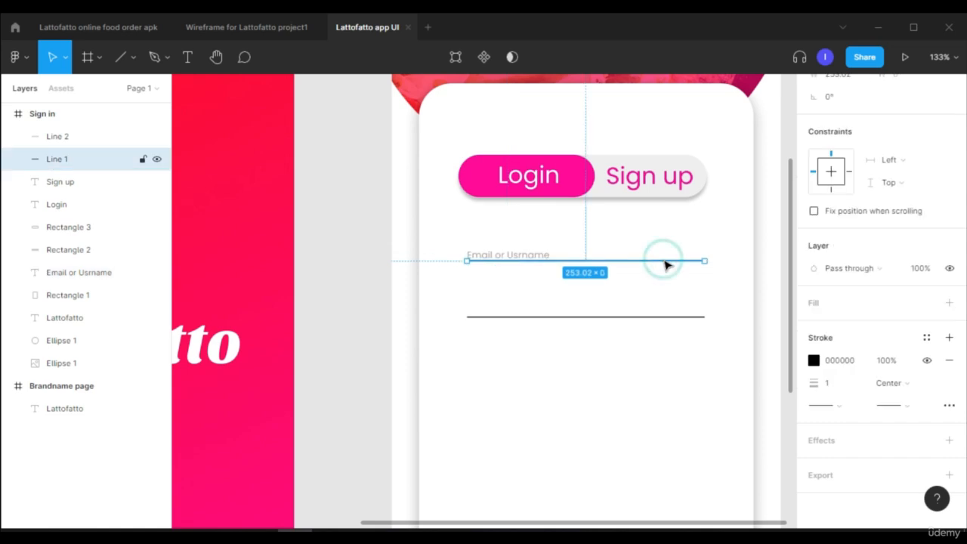
pyautogui.click(814, 361)
pyautogui.scroll(3, 820, 424)
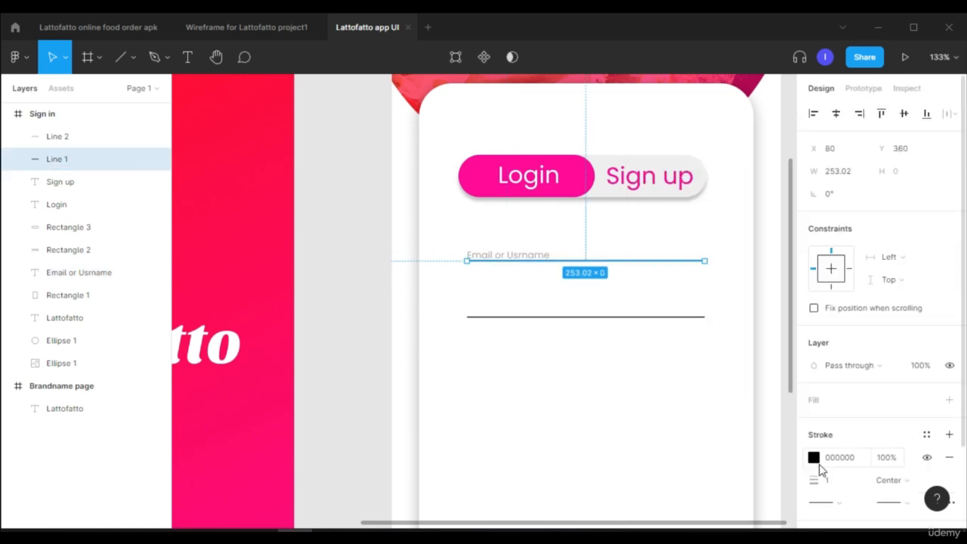
pyautogui.click(814, 457)
pyautogui.moveTo(605, 206)
pyautogui.mouseDown()
pyautogui.moveTo(594, 196)
pyautogui.moveTo(605, 215)
pyautogui.mouseUp()
pyautogui.click(647, 370)
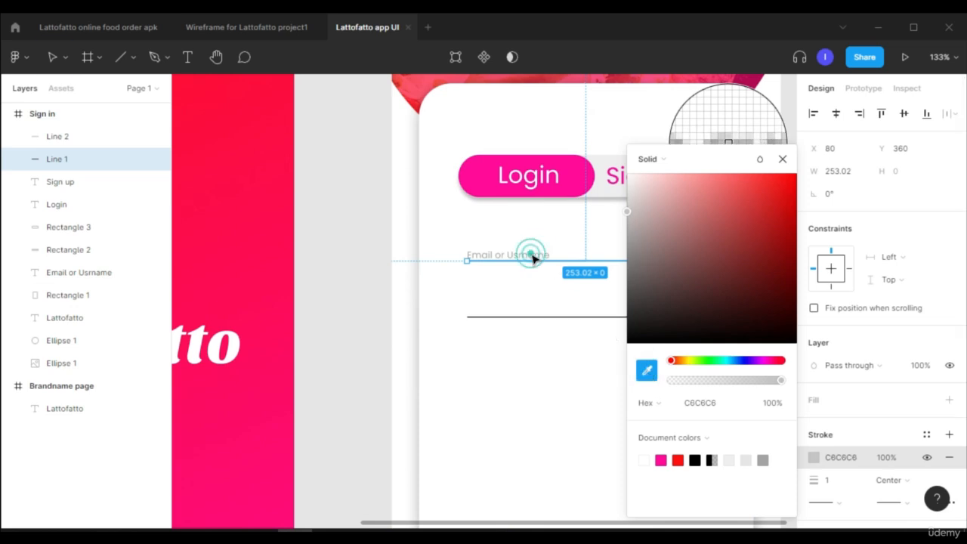
pyautogui.press('Escape')
pyautogui.click(604, 281)
# - Duplicate the placeholder text just above the lower input line at Y 401 and change its wording to "Password"
pyautogui.click(533, 260)
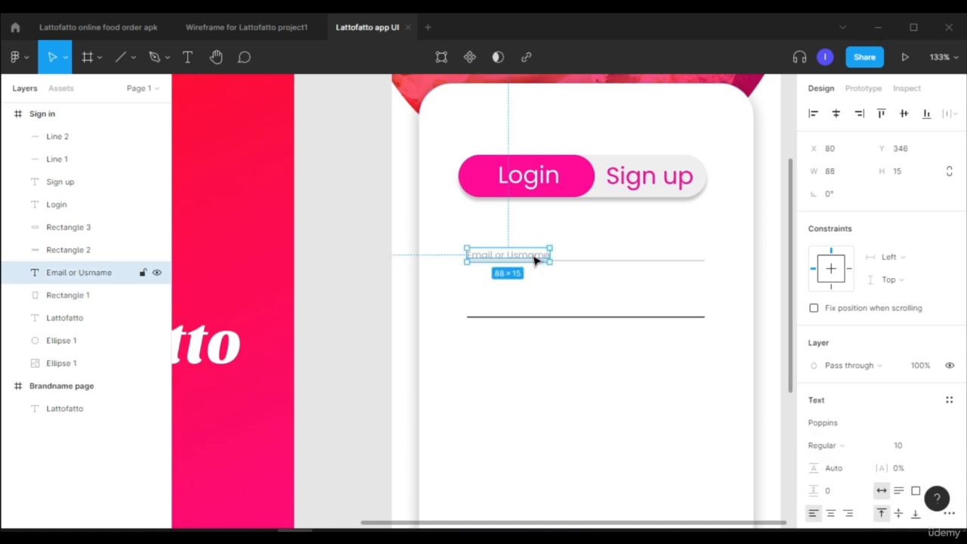
pyautogui.moveTo(533, 260); pyautogui.dragTo(534, 308)
pyautogui.doubleClick(534, 307)
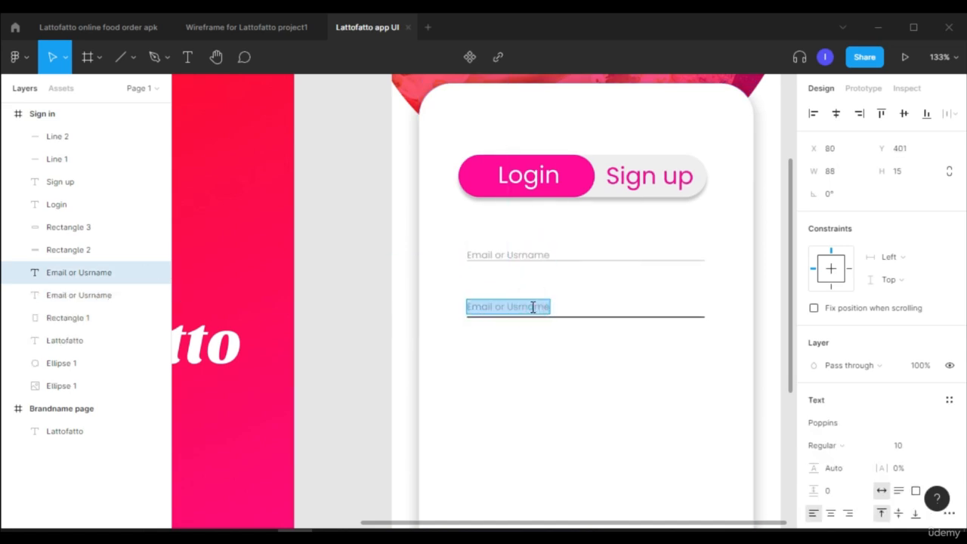
pyautogui.write('Password')
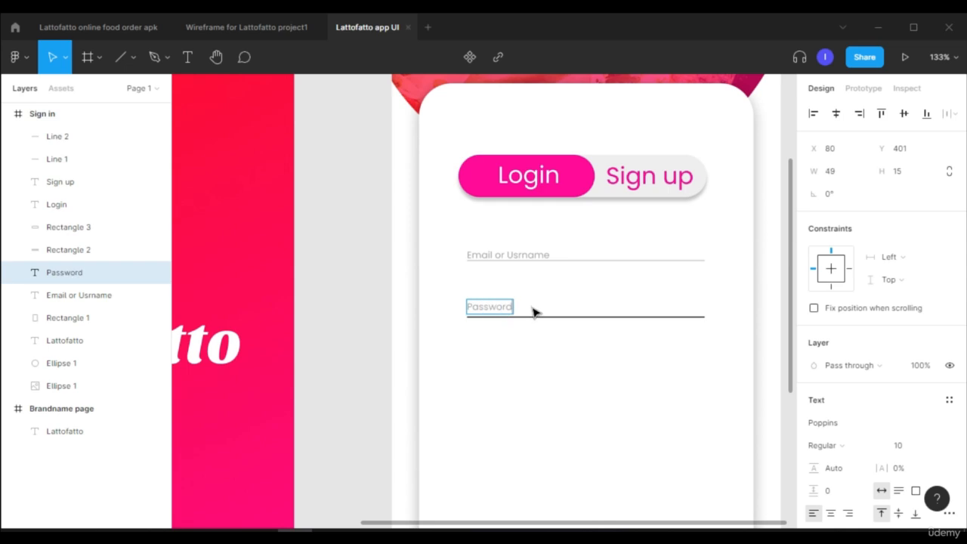
# - Recolour the lower input line's stroke by sampling the grey of the "Password" text
pyautogui.click(535, 317)
pyautogui.click(814, 457)
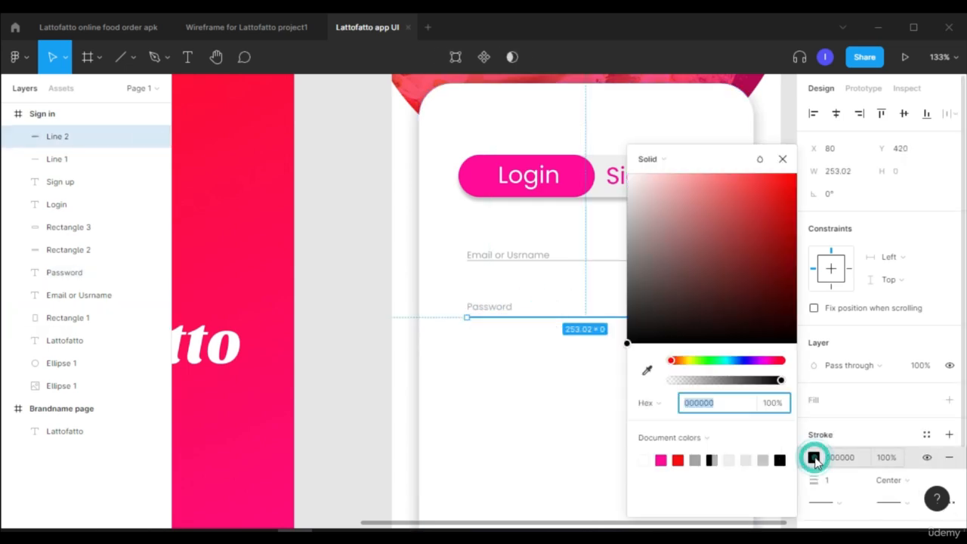
pyautogui.click(647, 370)
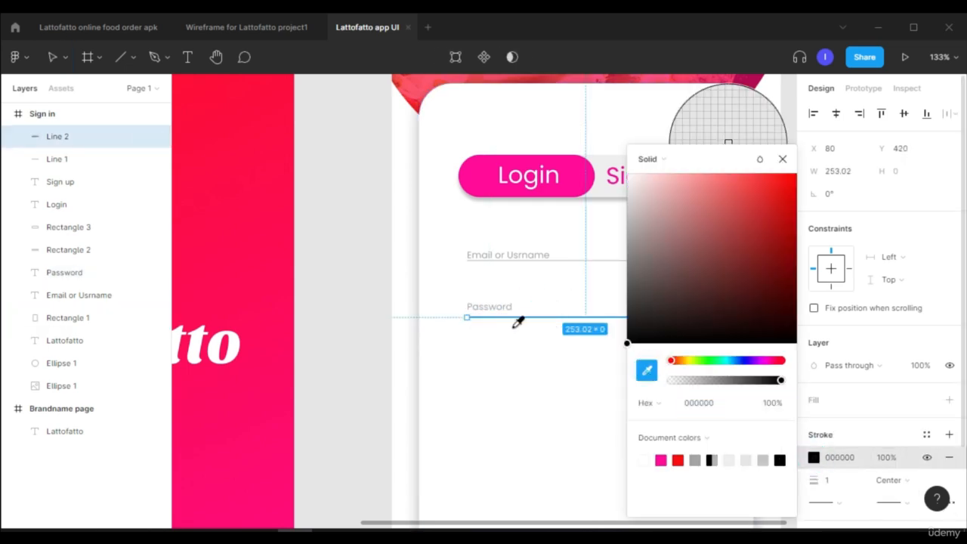
pyautogui.click(477, 307)
pyautogui.click(864, 230)
pyautogui.click(709, 386)
pyautogui.scroll(-3, 681, 348)
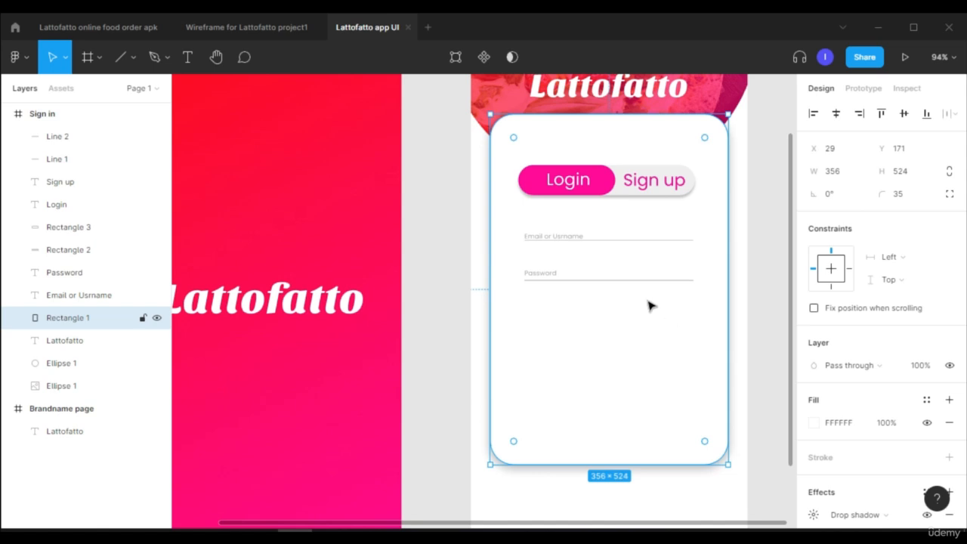
# - Duplicate the "Password" text below the right end of the lower line at X 251, Y 437, and reword it "Forgot password"
pyautogui.scroll(3, 594, 330)
pyautogui.click(535, 250)
pyautogui.moveTo(535, 251); pyautogui.dragTo(704, 280)
pyautogui.doubleClick(709, 276)
pyautogui.write('Forgot password')
pyautogui.press('Escape')
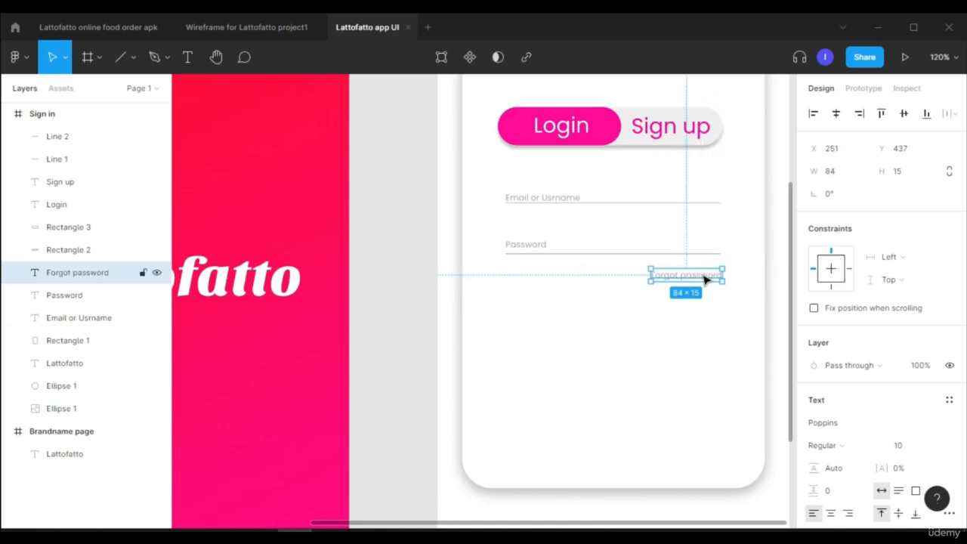
# - Duplicate the grey toggle pill below the fields at X 80, Y 492 and fill the copy with pink FF0B9D
pyautogui.click(723, 124)
pyautogui.click(715, 131)
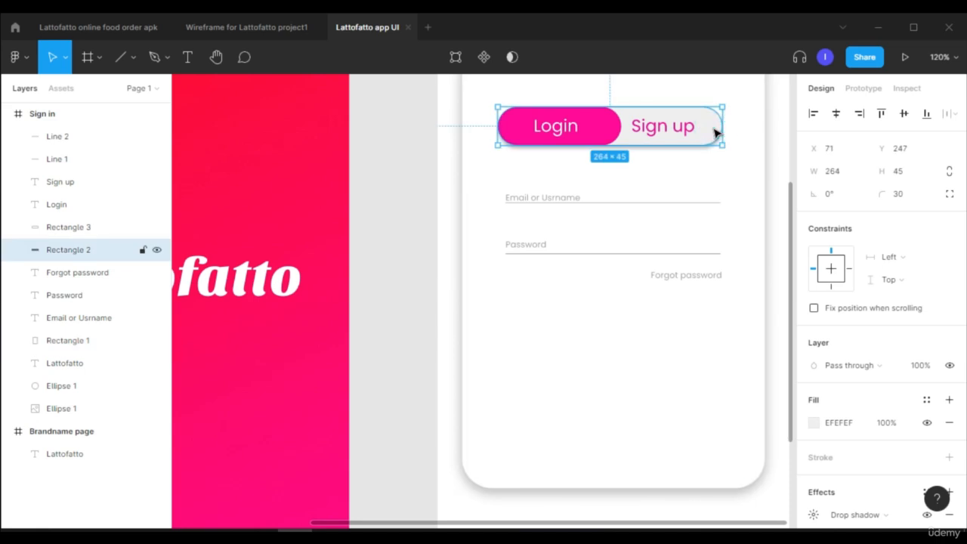
pyautogui.moveTo(716, 133); pyautogui.dragTo(723, 342)
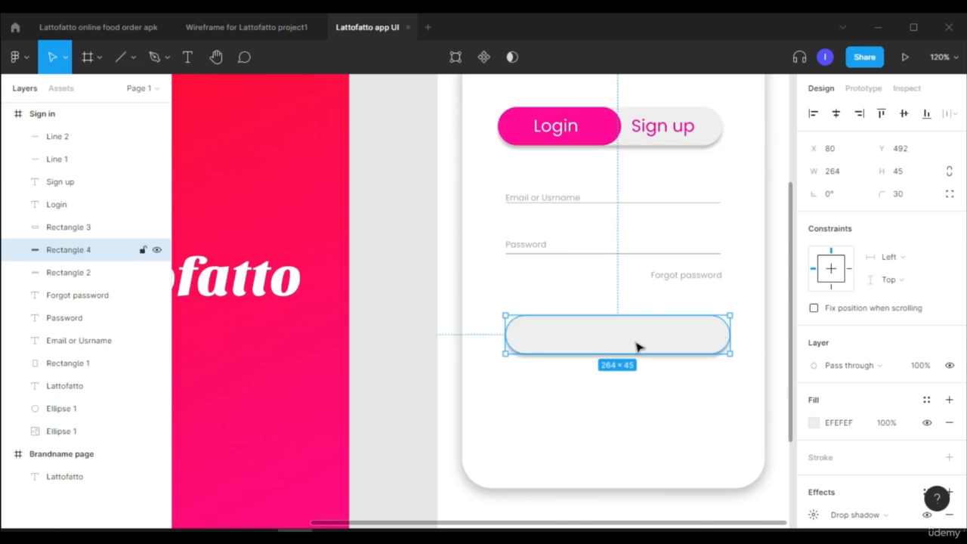
pyautogui.scroll(-2, 827, 361)
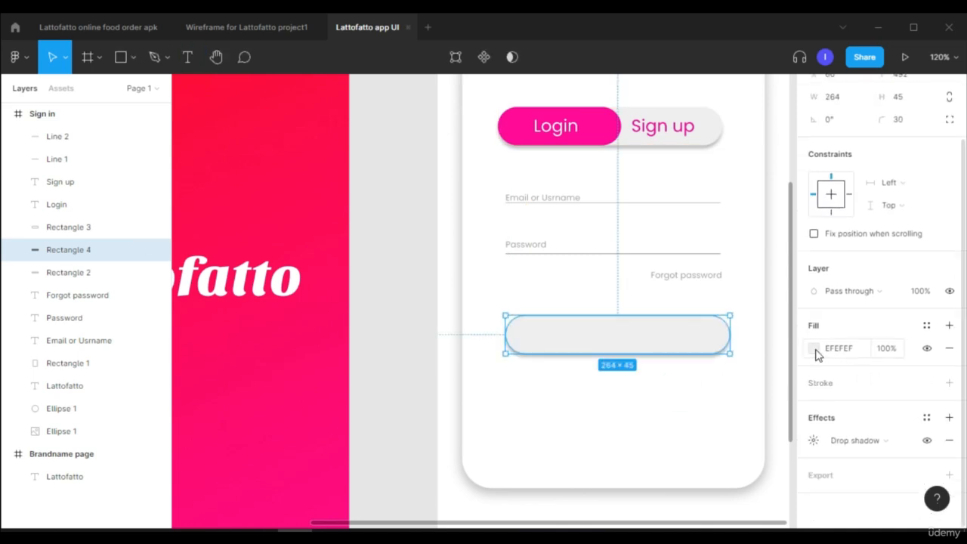
pyautogui.click(815, 352)
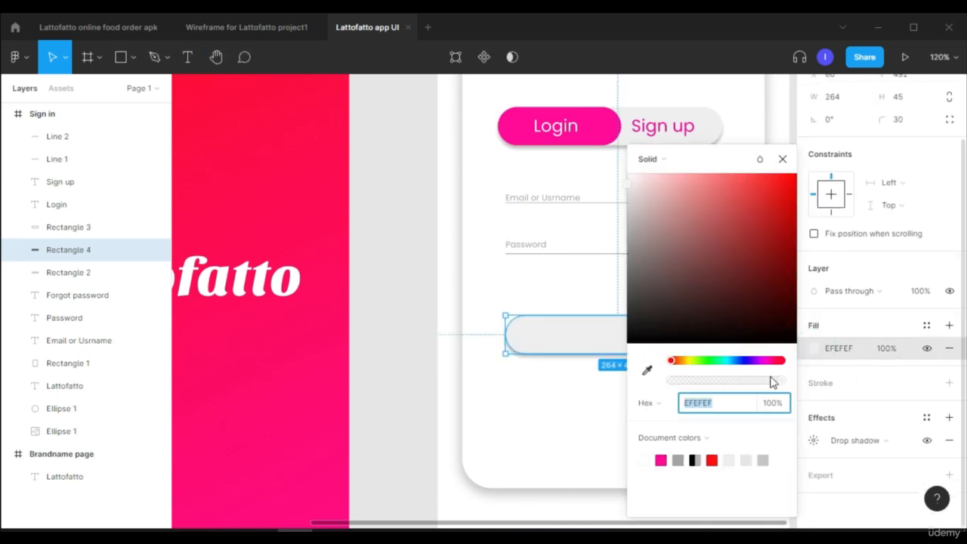
pyautogui.click(664, 460)
pyautogui.click(783, 159)
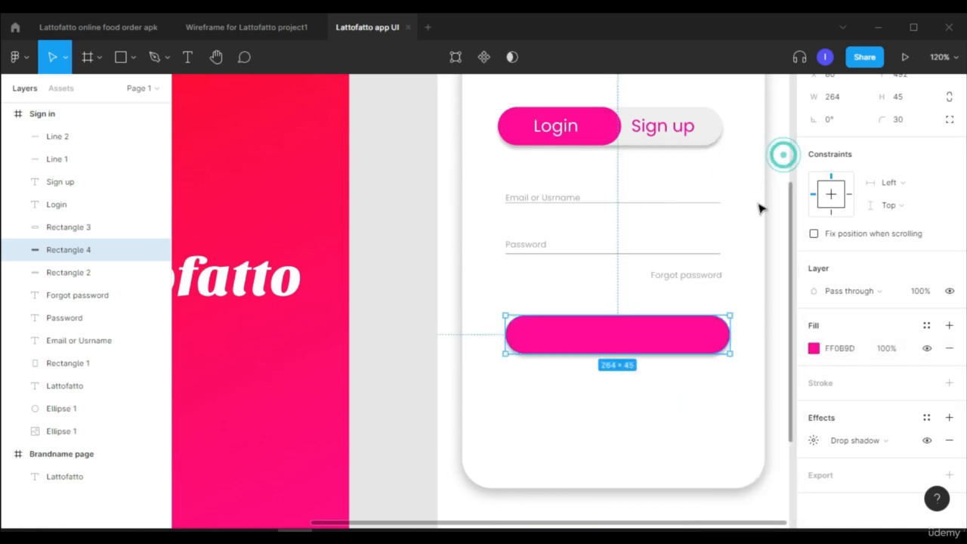
# - Duplicate the toggle's white "Login" label onto the new pink button and center it vertically on the button
pyautogui.click(565, 130)
pyautogui.moveTo(565, 130); pyautogui.dragTo(630, 339)
pyautogui.click(695, 352)
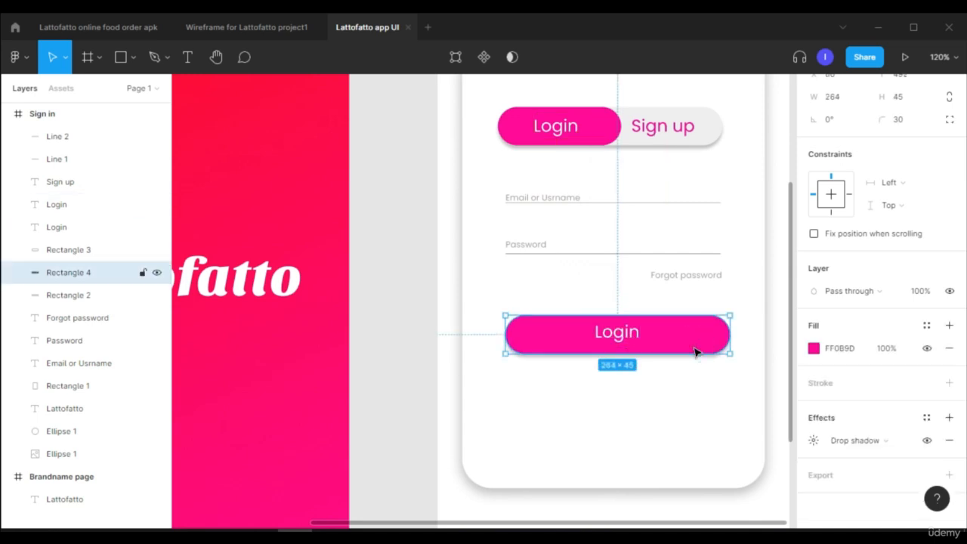
pyautogui.keyDown('shift'); pyautogui.click(617, 333); pyautogui.keyUp('shift')
pyautogui.scroll(2, 932, 191)
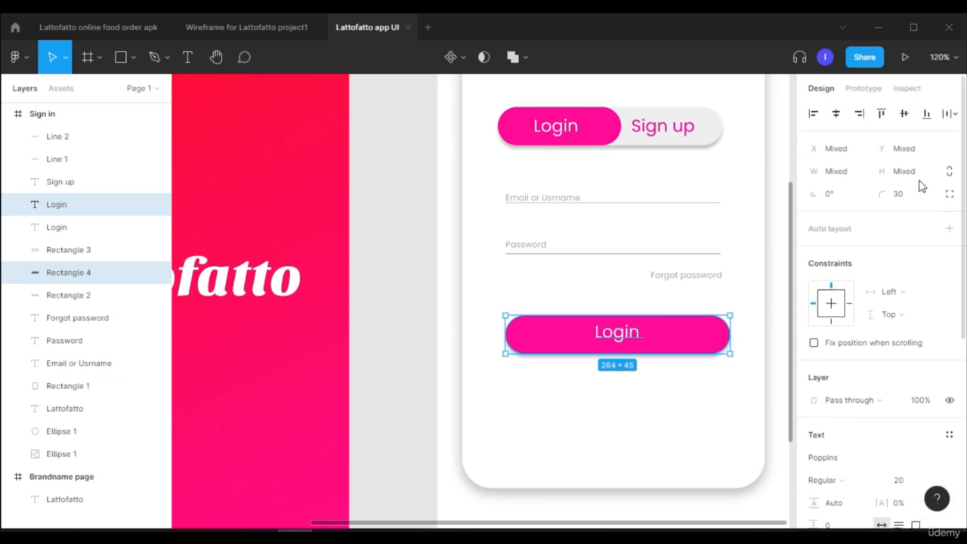
pyautogui.click(909, 114)
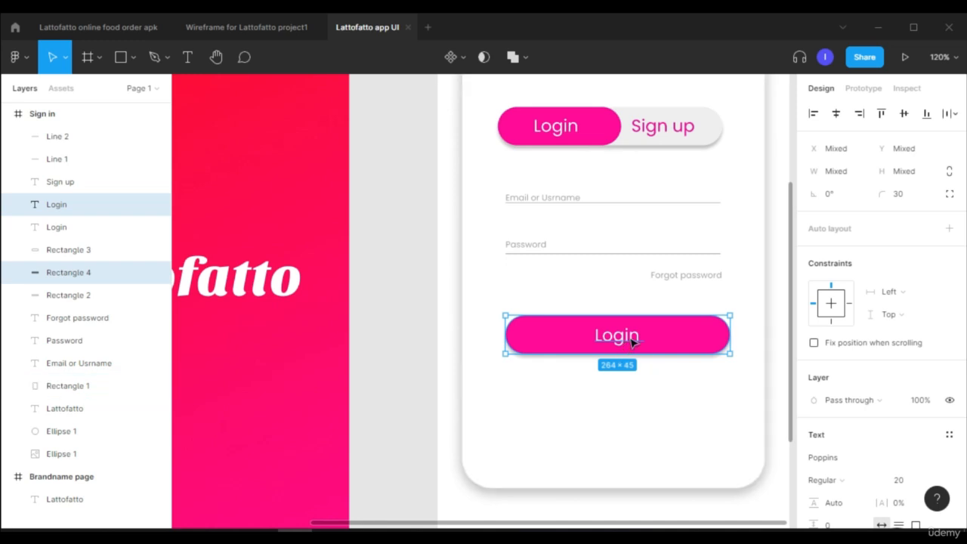
# - Set the pink button's "Login" label to SemiBold
pyautogui.scroll(-3, 839, 292)
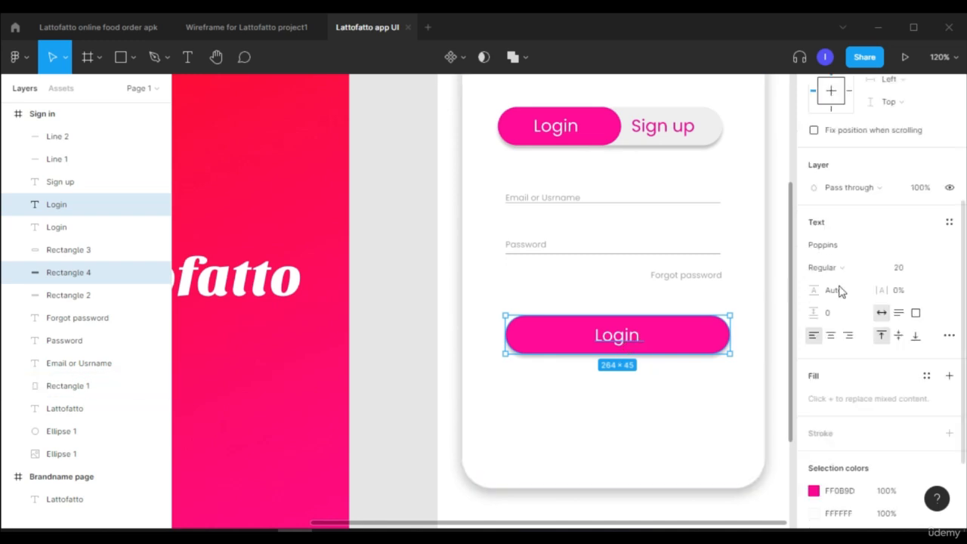
pyautogui.click(879, 271)
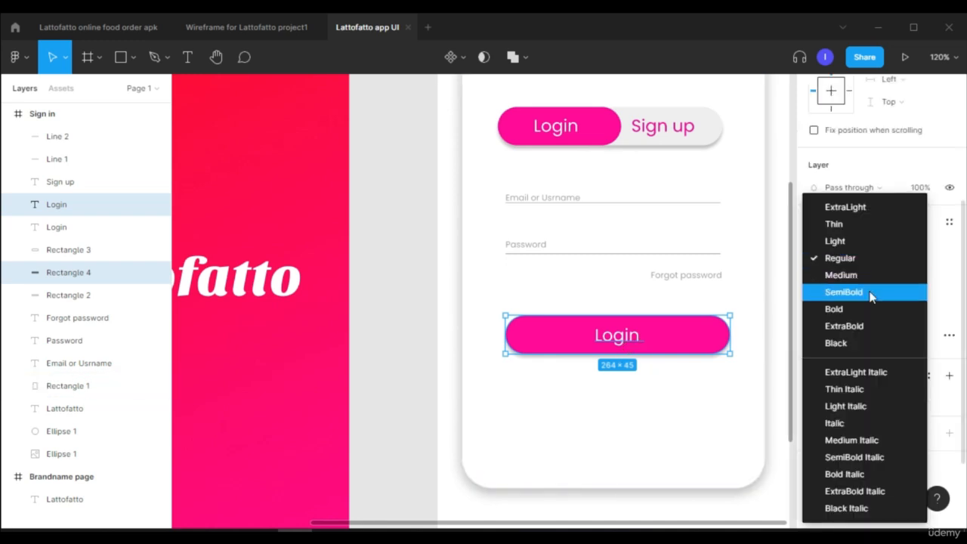
pyautogui.click(871, 293)
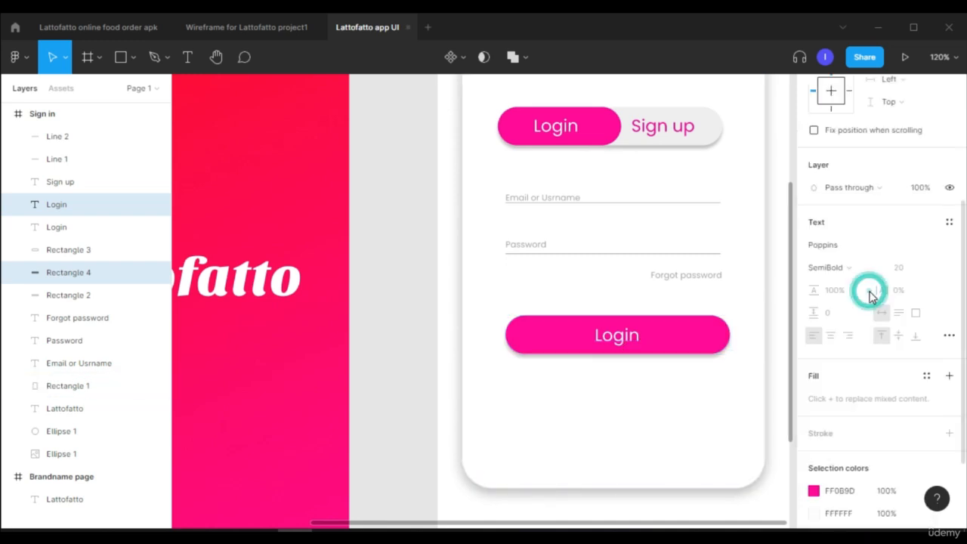
pyautogui.click(718, 406)
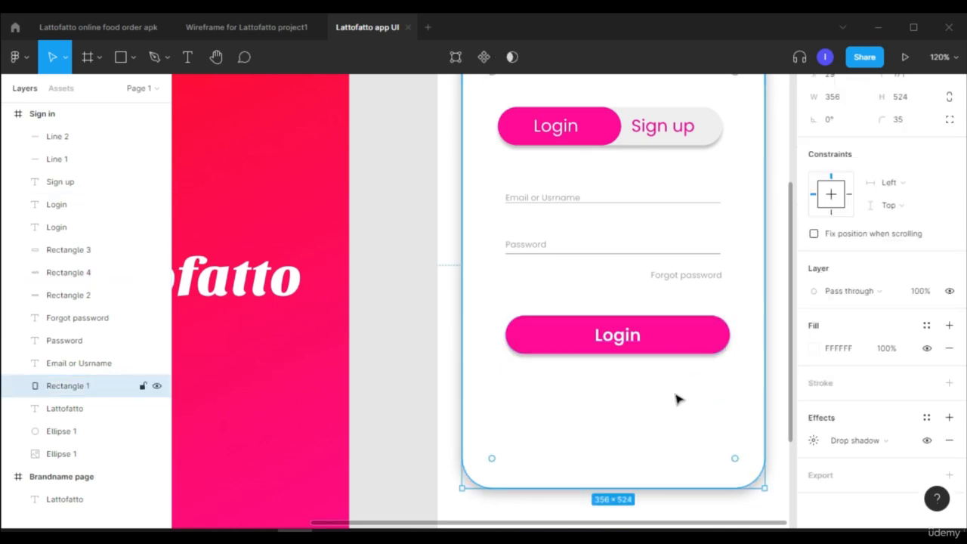
# - Check the sign in wireframe and import the menu, Google, Twitter and Facebook icon files from Downloads into the Lattofatto app UI file
pyautogui.hotkey('shift', '1')
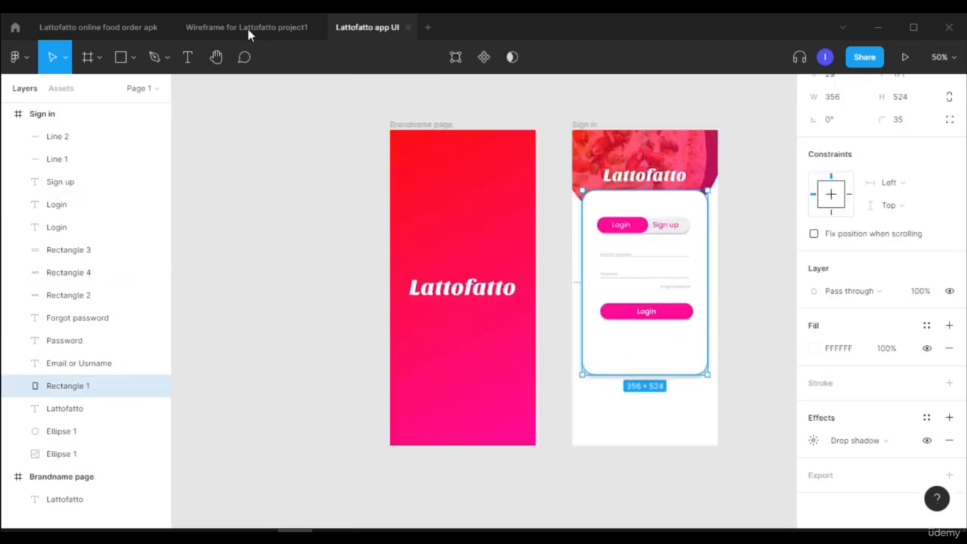
pyautogui.click(247, 27)
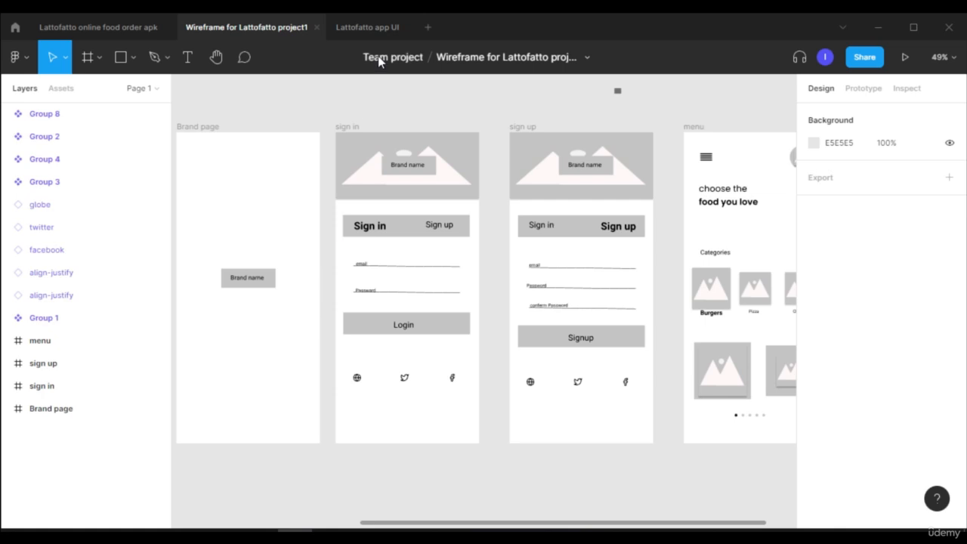
pyautogui.click(371, 28)
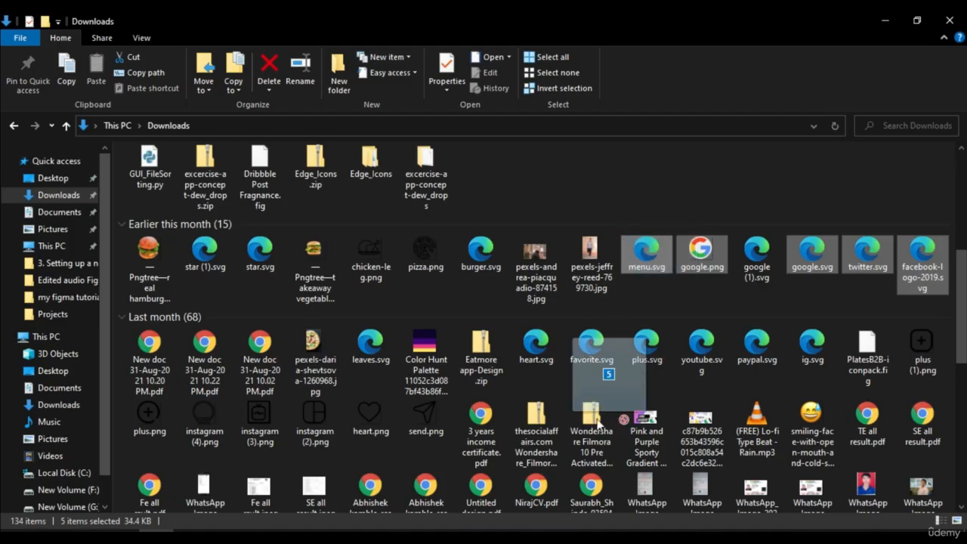
pyautogui.moveTo(597, 424); pyautogui.dragTo(284, 541)
pyautogui.moveTo(296, 508); pyautogui.dragTo(619, 371)
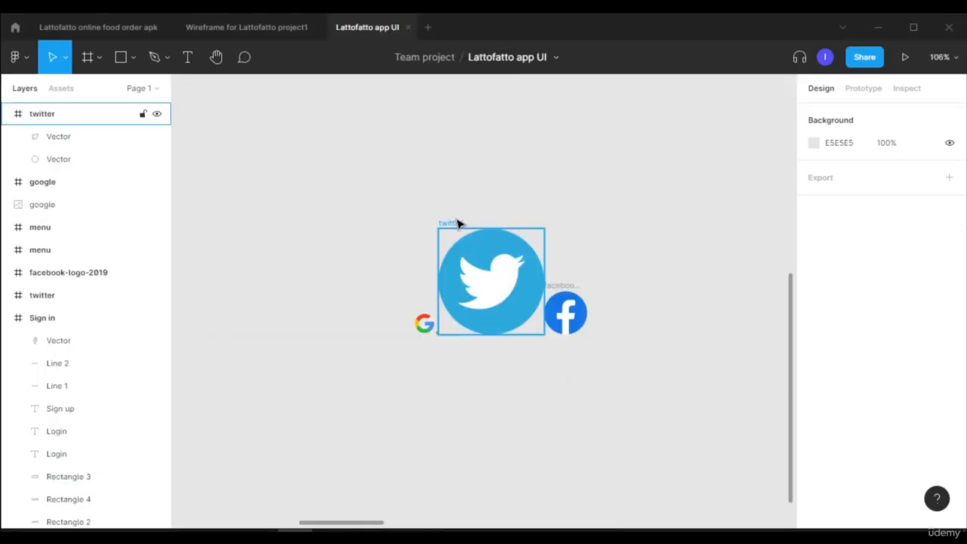
# - Group the vector shapes inside the Twitter icon frame and inside the Facebook logo frame
pyautogui.click(456, 220)
pyautogui.moveTo(503, 147); pyautogui.dragTo(495, 436)
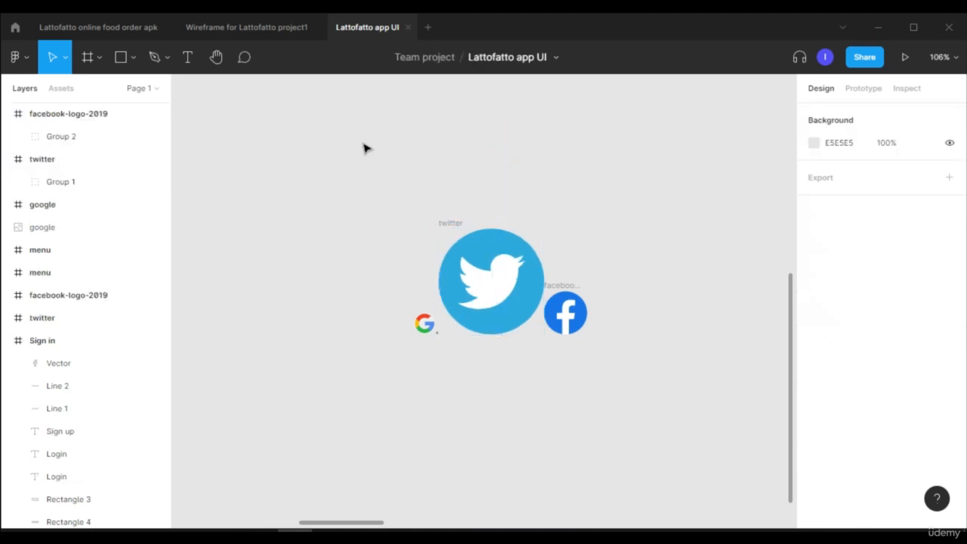
pyautogui.click(494, 281)
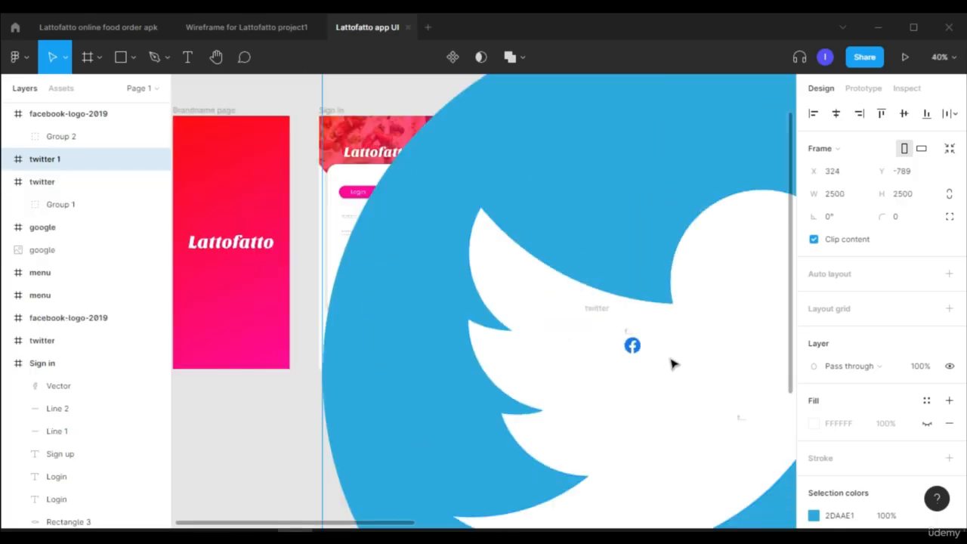
# - Scale the oversized extra Twitter icon down to 194 × 194 and place it clear of the other icons
pyautogui.scroll(-4, 673, 364)
pyautogui.moveTo(673, 196); pyautogui.dragTo(402, 475)
pyautogui.moveTo(390, 486); pyautogui.dragTo(566, 333)
pyautogui.scroll(5, 589, 352)
pyautogui.click(565, 337)
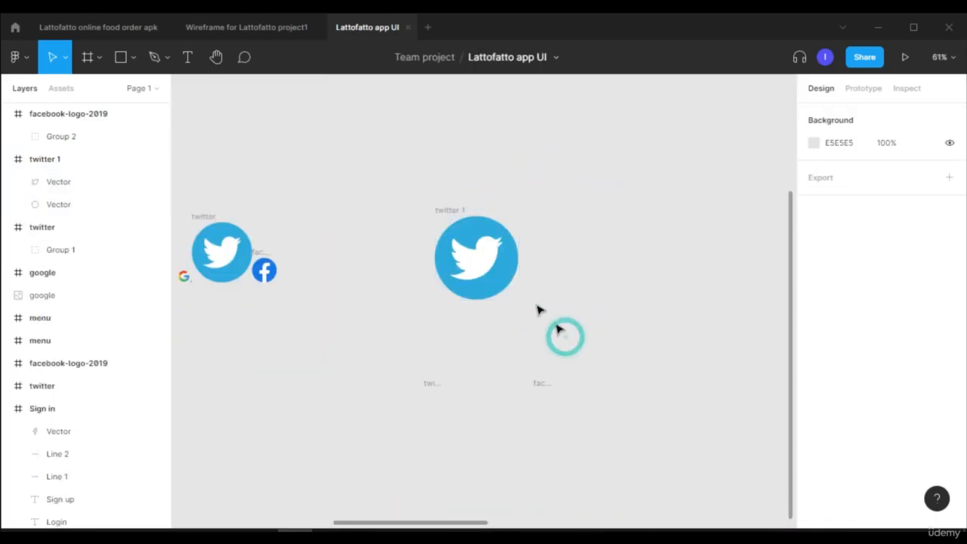
# - Try moving the ungrouped bird shape out of the extra Twitter icon's circle, and undo the change
pyautogui.click(480, 273)
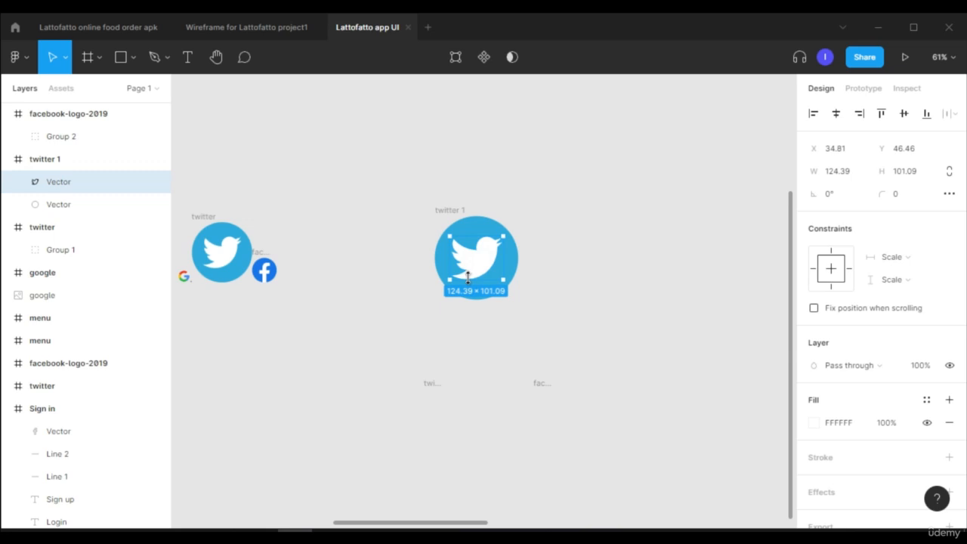
pyautogui.click(598, 244)
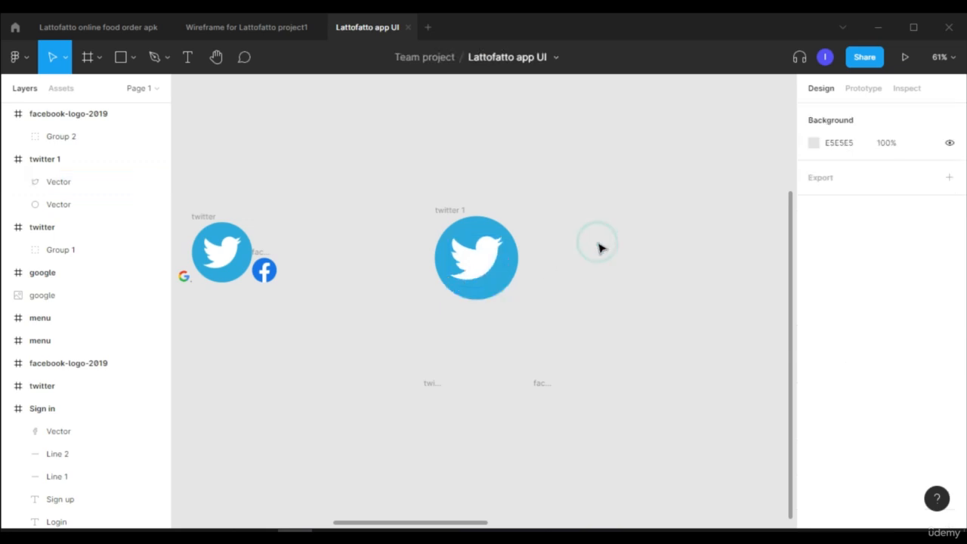
pyautogui.click(467, 270)
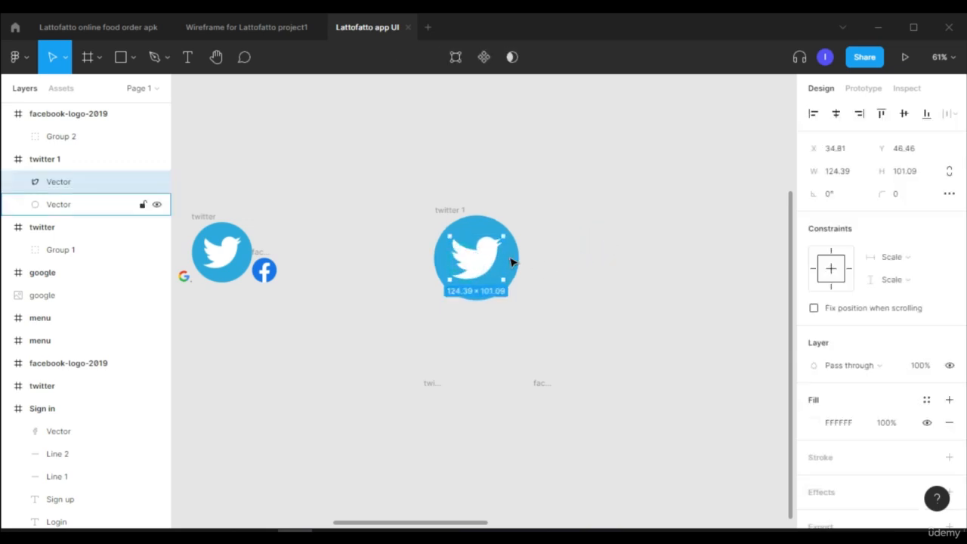
pyautogui.moveTo(498, 281); pyautogui.dragTo(581, 245)
pyautogui.hotkey('ctrl', 'z')
pyautogui.hotkey('ctrl', 'z')
pyautogui.hotkey('ctrl', 'z')
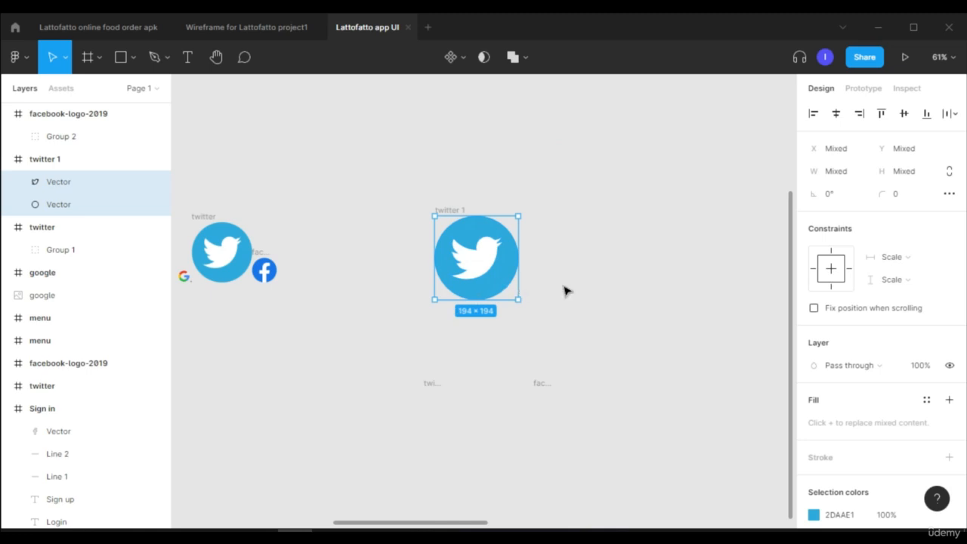
# - Group the bird and circle of the extra Twitter icon and move the icon to X 1978, Y 155
pyautogui.hotkey('ctrl', 'g')
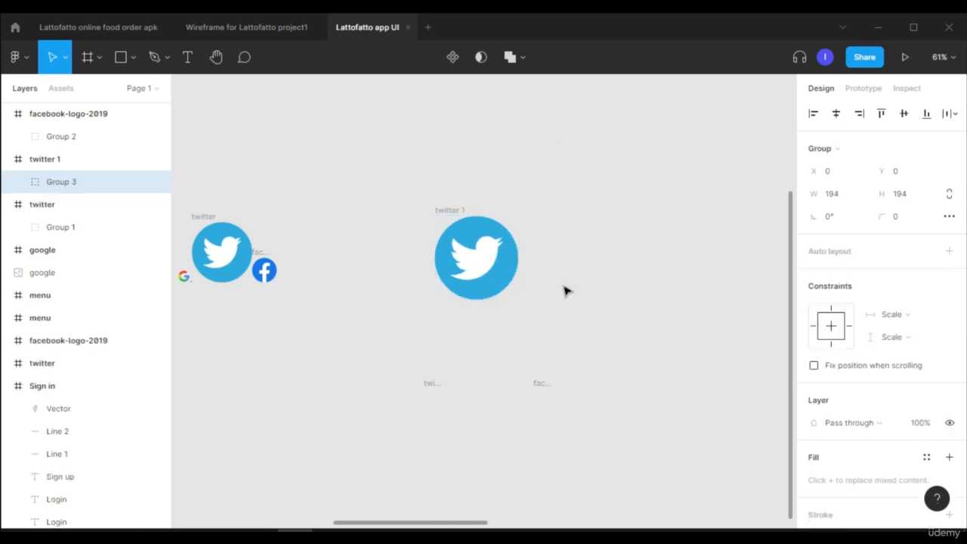
pyautogui.click(592, 231)
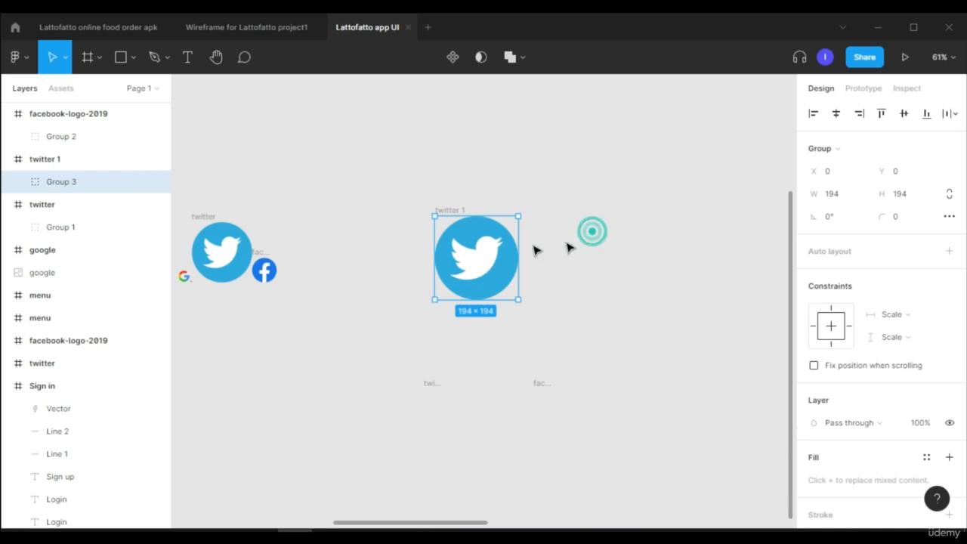
pyautogui.moveTo(470, 267); pyautogui.dragTo(499, 244)
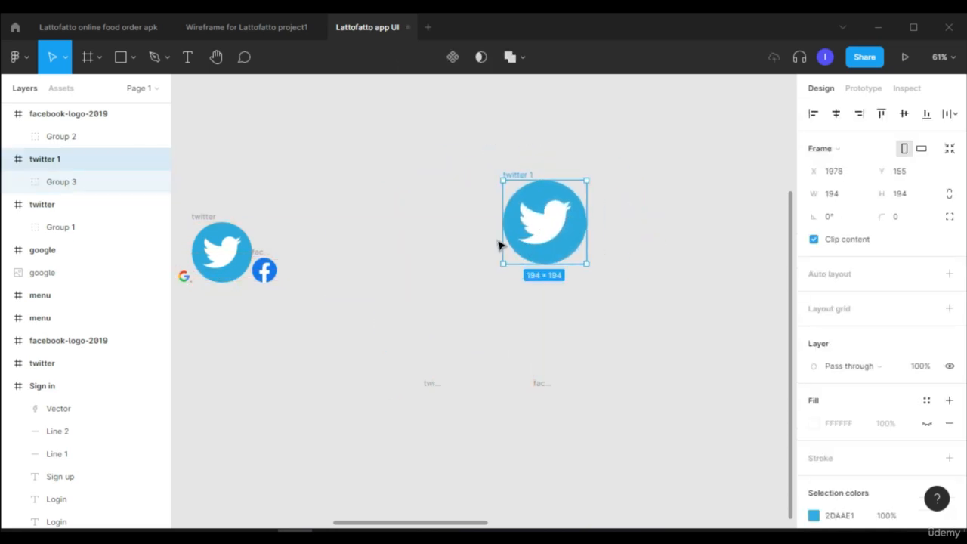
# - Delete the extra Twitter icon together with its frame
pyautogui.click(563, 226)
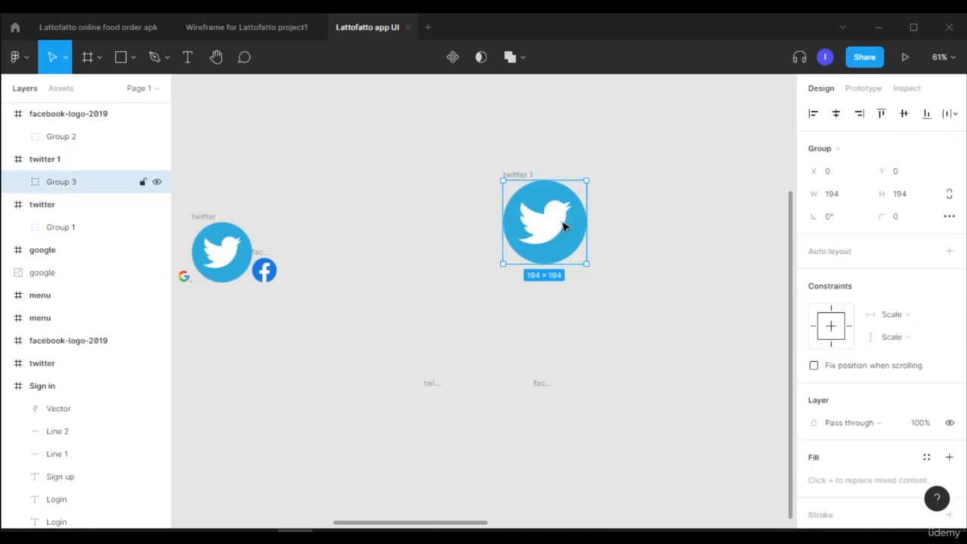
pyautogui.press('Delete')
pyautogui.click(526, 190)
pyautogui.press('Delete')
# - Resize the remaining large Twitter icon frame beside the Google and Facebook icons to 50 × 50
pyautogui.hscroll(-5, 526, 227)
pyautogui.hscroll(3, 403, 409)
pyautogui.scroll(3, 285, 310)
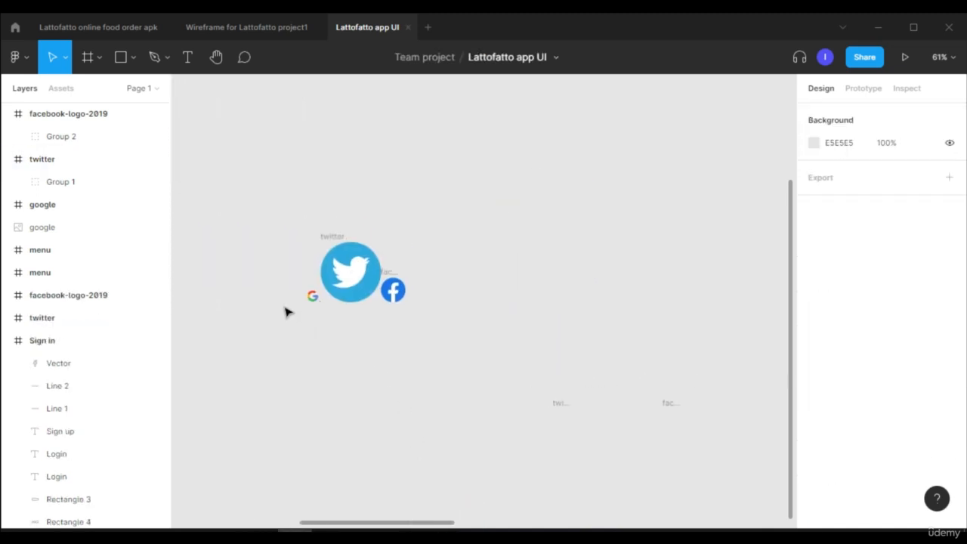
pyautogui.scroll(-2, 263, 388)
pyautogui.scroll(5, 264, 388)
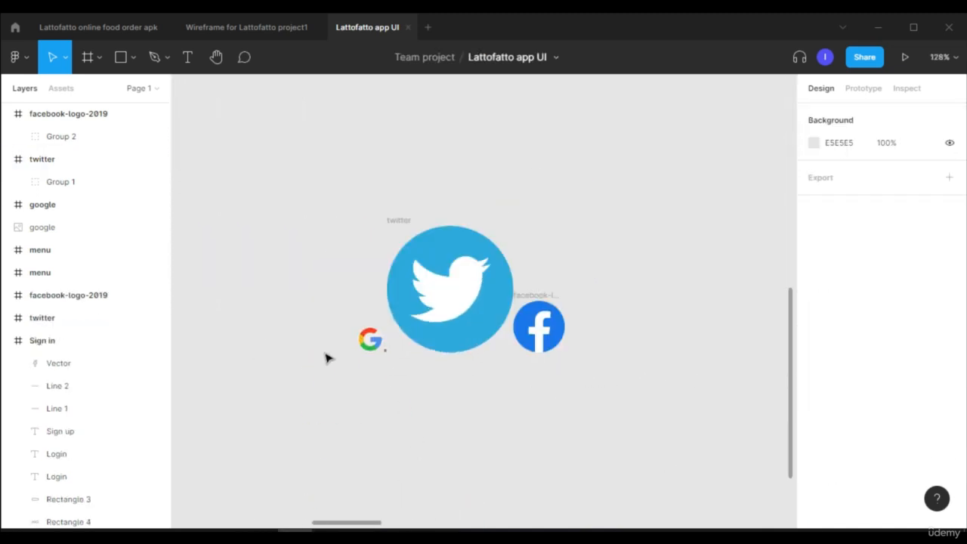
pyautogui.click(403, 214)
pyautogui.click(848, 200)
pyautogui.write('50')
pyautogui.press('Return')
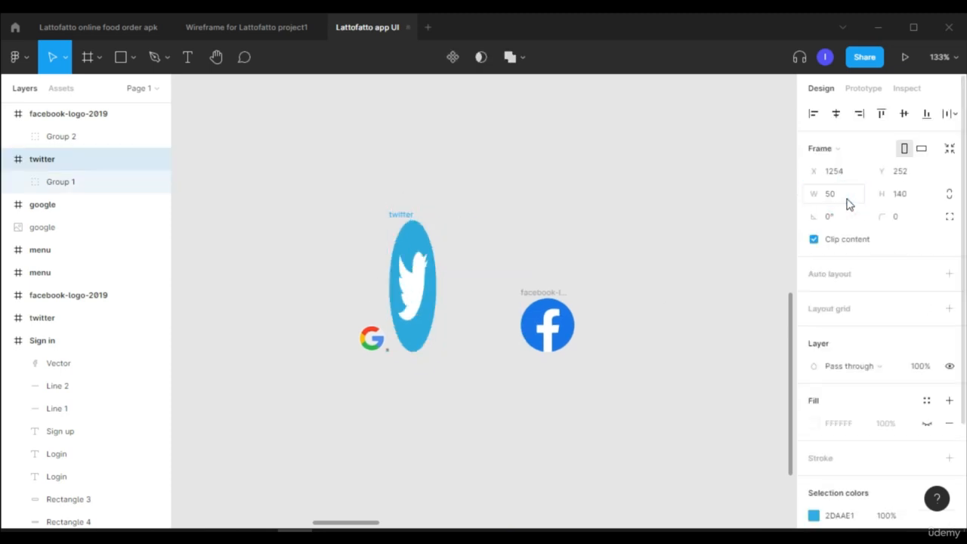
pyautogui.click(899, 195)
pyautogui.write('50')
pyautogui.doubleClick(900, 197)
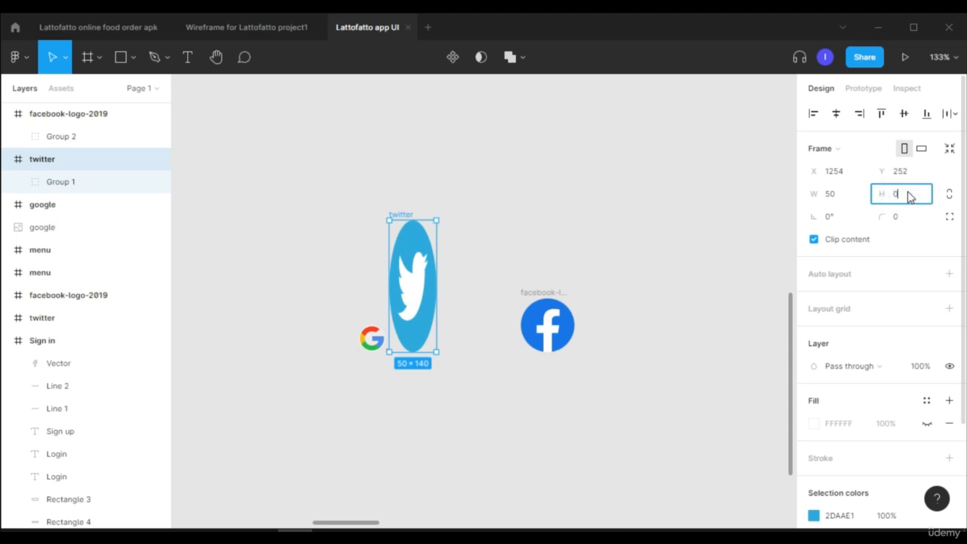
pyautogui.write('50')
pyautogui.press('Return')
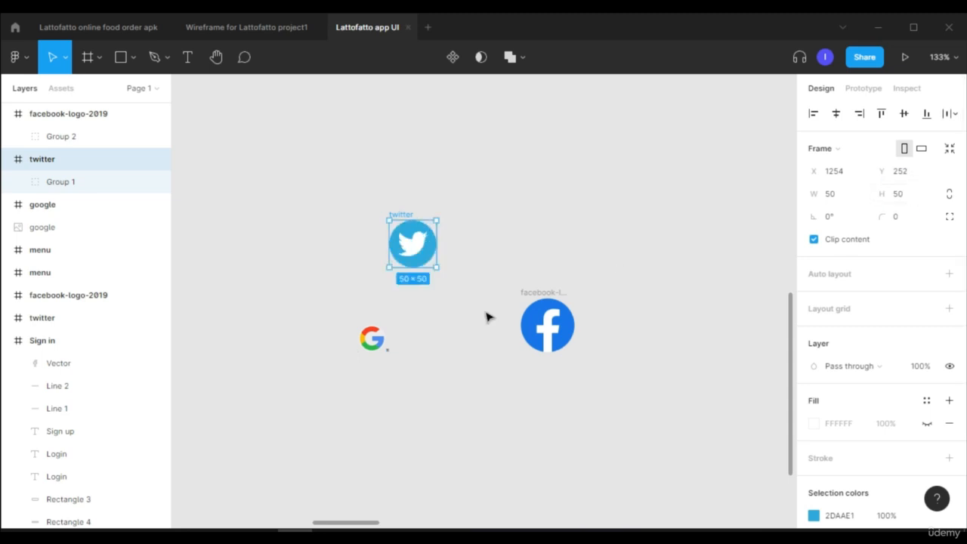
# - Resize the Facebook logo frame to 50 × 50
pyautogui.click(548, 325)
pyautogui.click(839, 200)
pyautogui.write('50')
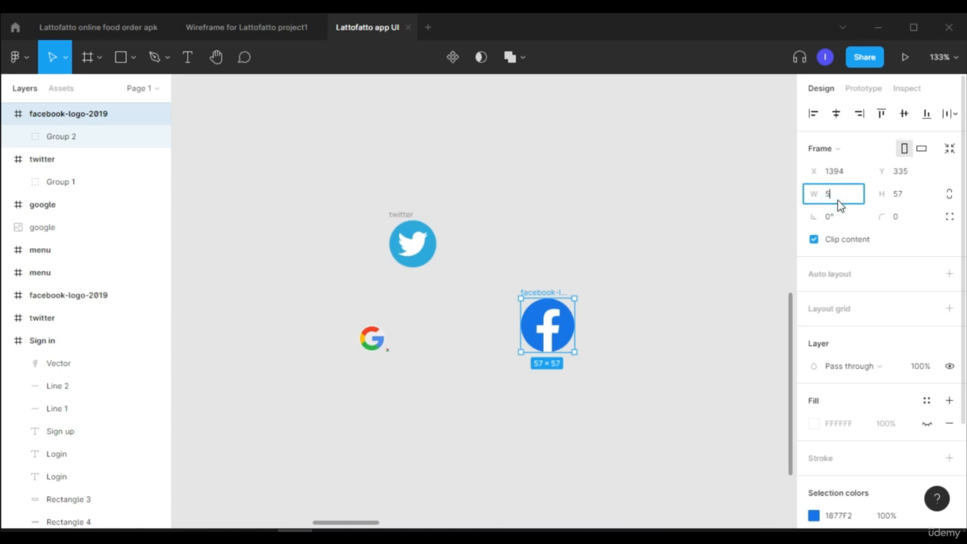
pyautogui.press('Return')
pyautogui.press('Return')
pyautogui.press('Return')
pyautogui.click(540, 312)
pyautogui.click(914, 197)
pyautogui.write('50')
pyautogui.press('Return')
# - Resize the Google icon image to 50 × 50, keeping its proportions locked
pyautogui.click(387, 370)
pyautogui.click(368, 367)
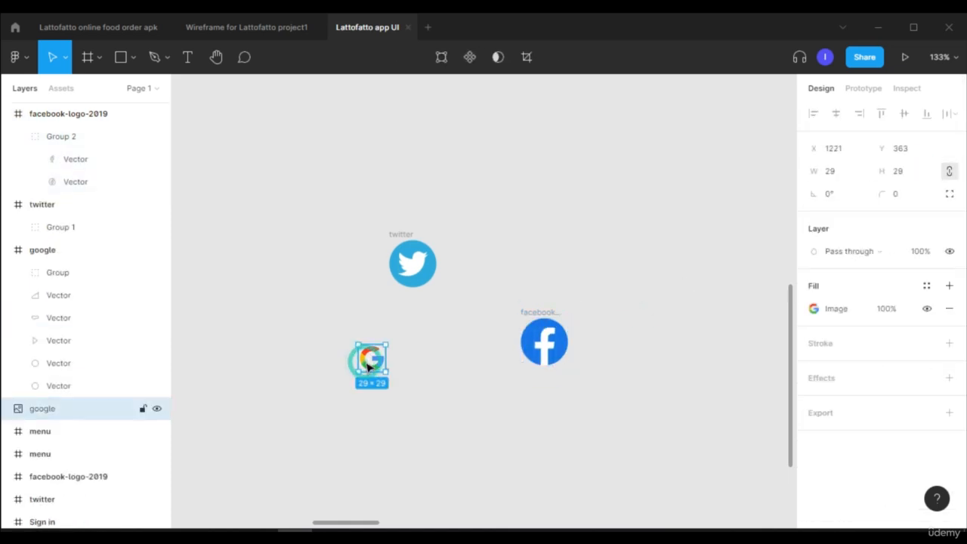
pyautogui.click(847, 175)
pyautogui.write('50')
pyautogui.press('Return')
pyautogui.click(904, 175)
pyautogui.click(678, 249)
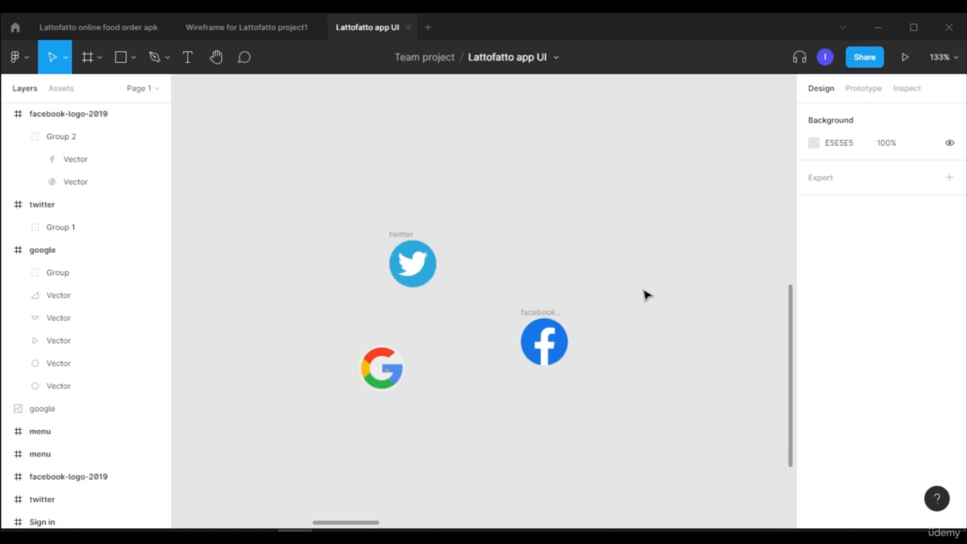
# - Move the Google, Twitter and Facebook icons into the Sign in frame, in a row on the white card below the pink Login button
pyautogui.keyDown('ctrl'); pyautogui.scroll(-5, 644, 294); pyautogui.keyUp('ctrl')
pyautogui.keyDown('ctrl'); pyautogui.scroll(-2, 643, 291); pyautogui.keyUp('ctrl')
pyautogui.moveTo(534, 325); pyautogui.dragTo(219, 233)
pyautogui.click(535, 321)
pyautogui.moveTo(534, 321); pyautogui.dragTo(210, 227)
pyautogui.moveTo(547, 277); pyautogui.dragTo(250, 231)
pyautogui.moveTo(601, 310); pyautogui.dragTo(283, 232)
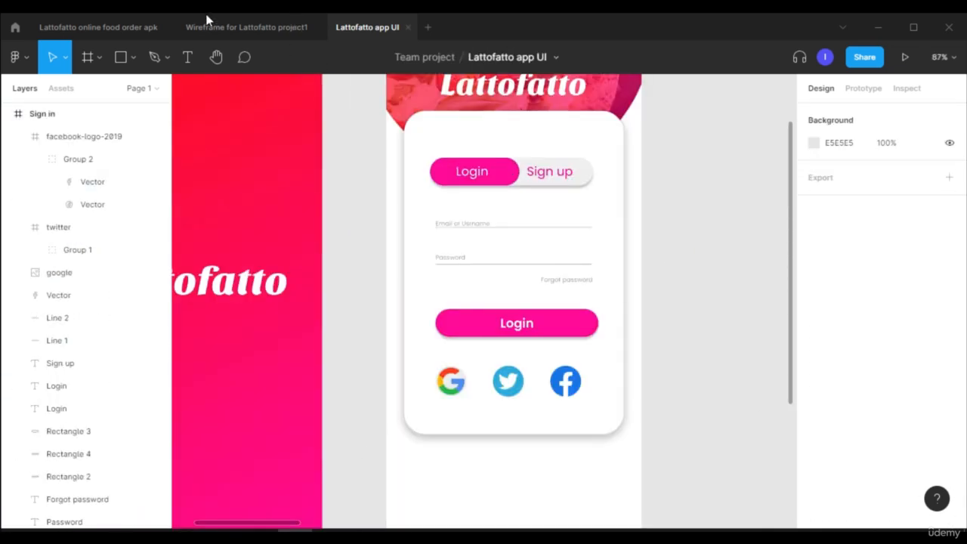
# - Check the sign in wireframe, and duplicate the "Password" label between the pink Login button and the Twitter icon, changing the copy's text to "or"
pyautogui.click(230, 25)
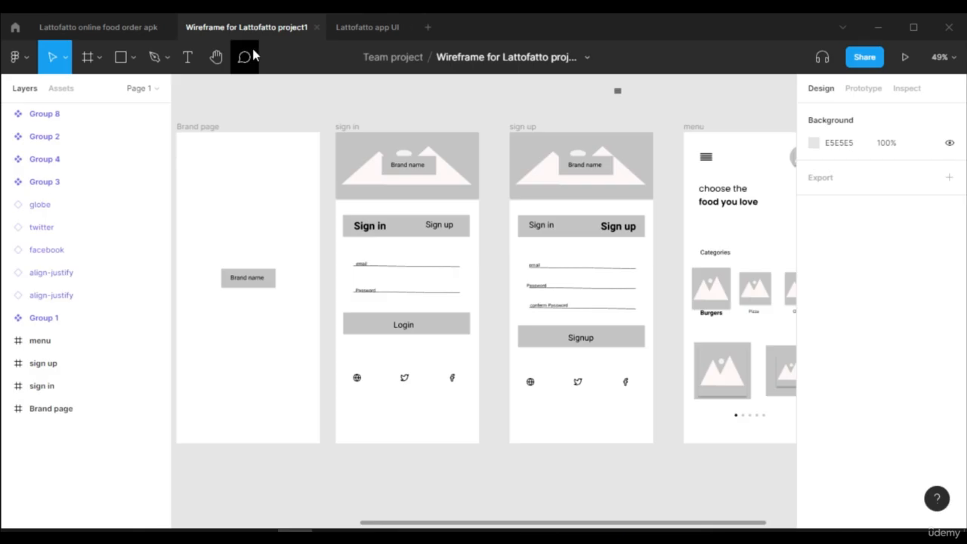
pyautogui.click(361, 27)
pyautogui.keyDown('ctrl'); pyautogui.scroll(2, 505, 415); pyautogui.keyUp('ctrl')
pyautogui.moveTo(292, 523)
pyautogui.mouseDown()
pyautogui.moveTo(244, 523)
pyautogui.moveTo(297, 520)
pyautogui.mouseUp()
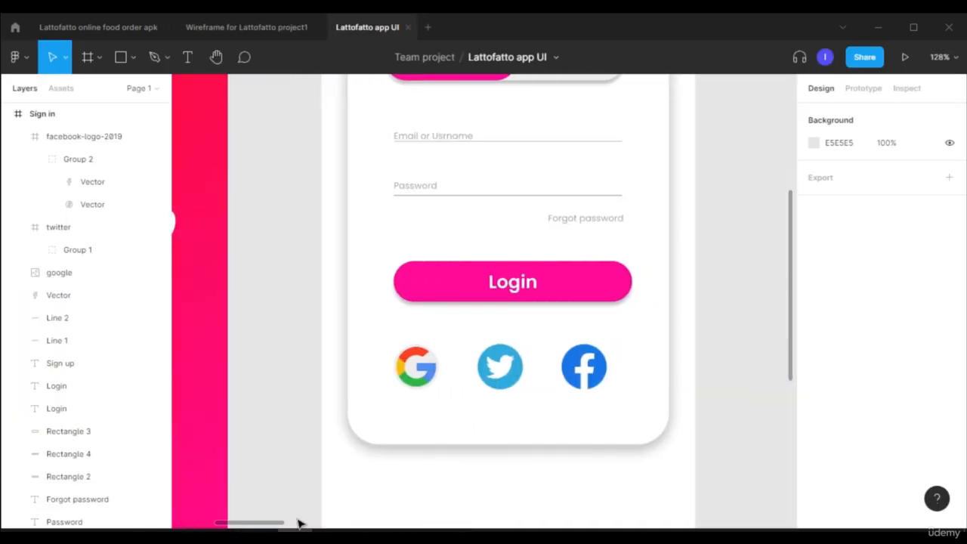
pyautogui.click(189, 56)
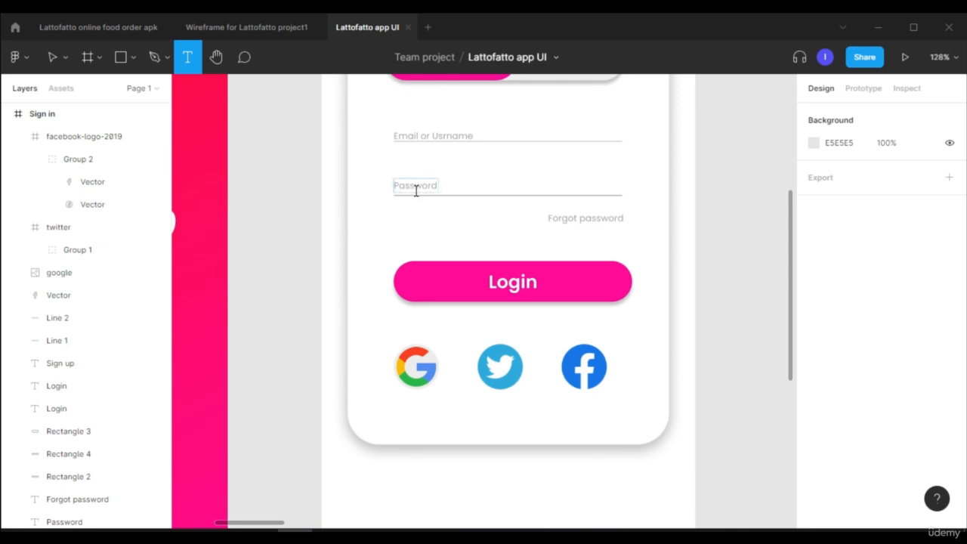
pyautogui.press('v')
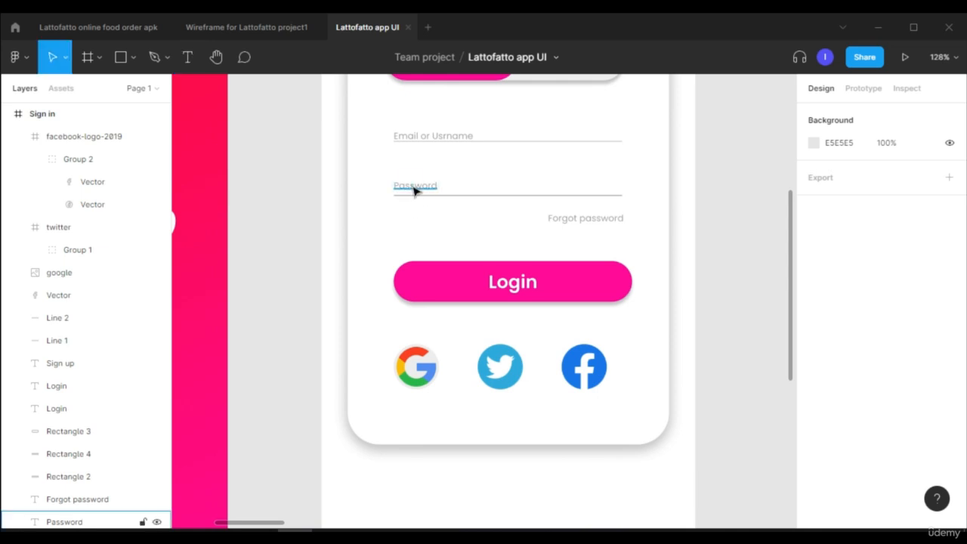
pyautogui.click(417, 190)
pyautogui.moveTo(420, 190); pyautogui.dragTo(506, 327)
pyautogui.doubleClick(505, 323)
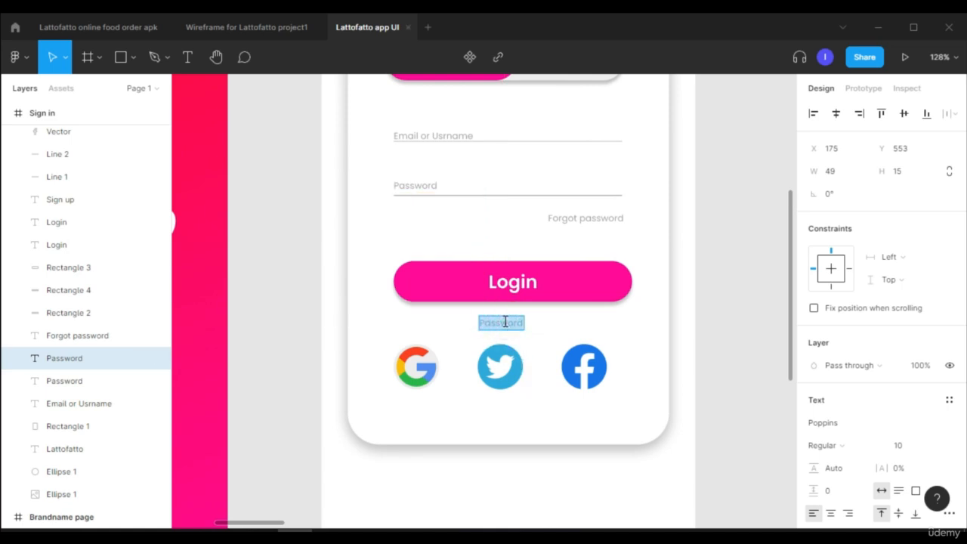
pyautogui.write('or')
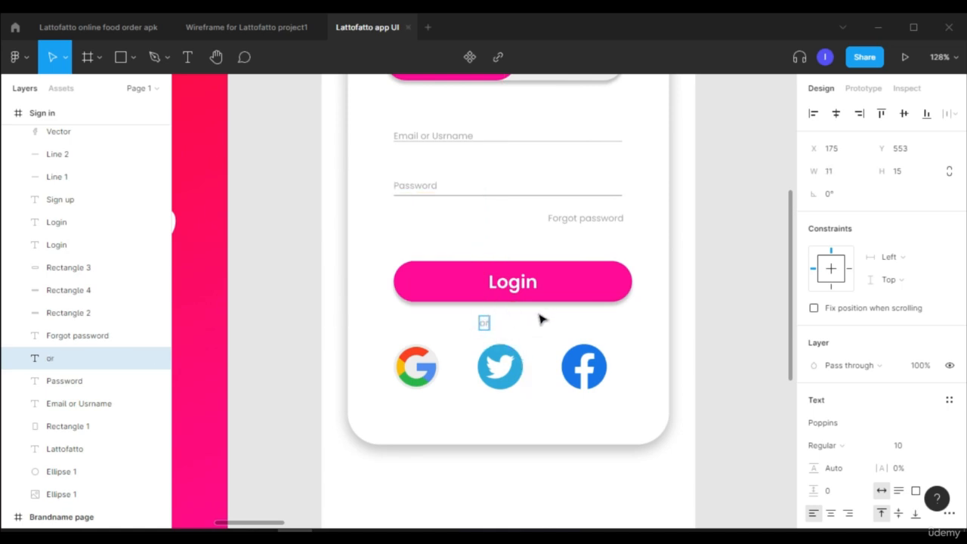
# - Center the "or" text above the Twitter icon at X 192, Y 553 and set its font size to 12
pyautogui.press('Escape')
pyautogui.moveTo(489, 324); pyautogui.dragTo(501, 327)
pyautogui.scroll(5, 551, 339)
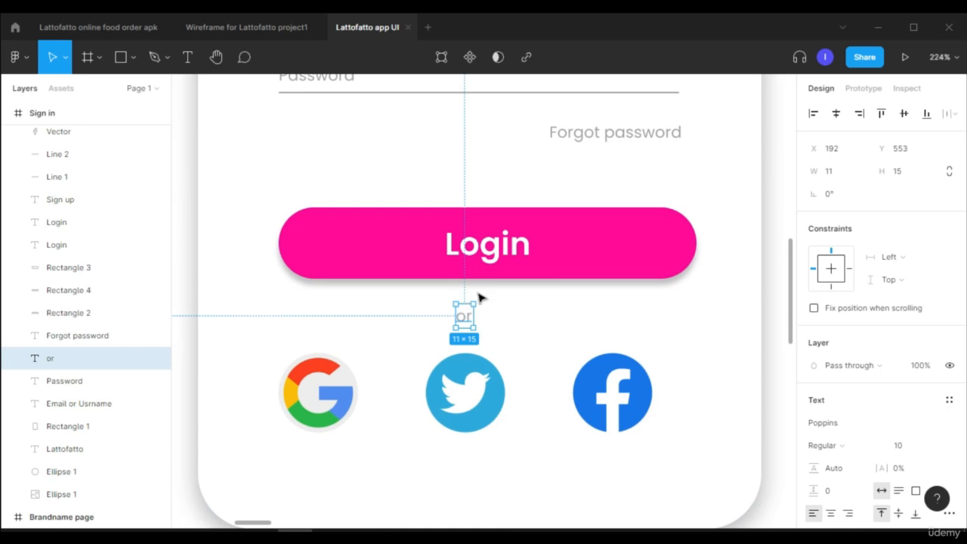
pyautogui.click(526, 310)
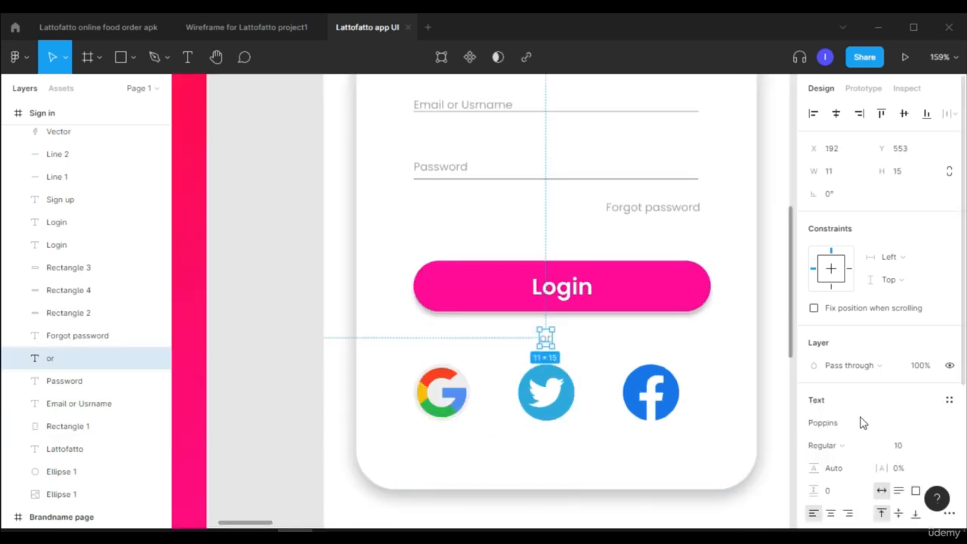
pyautogui.click(907, 446)
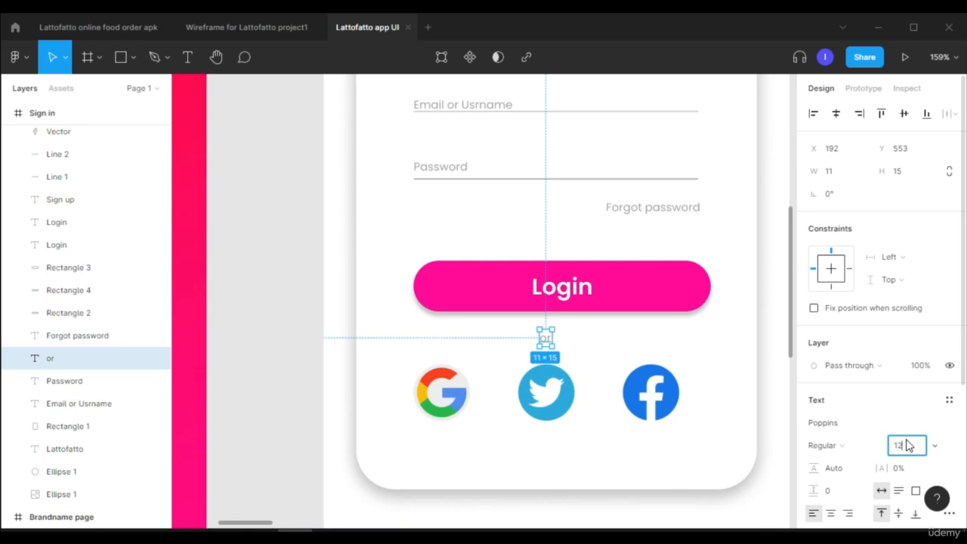
pyautogui.press('Return')
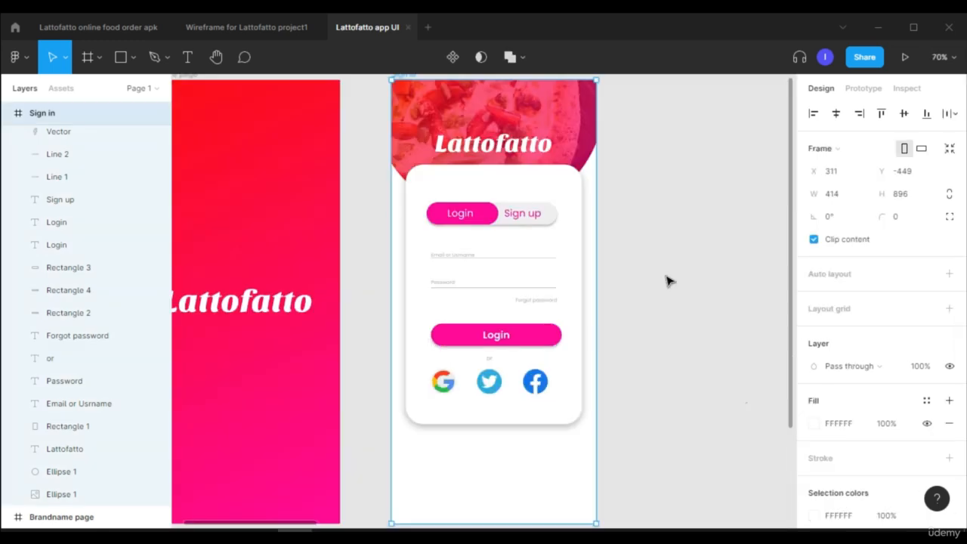